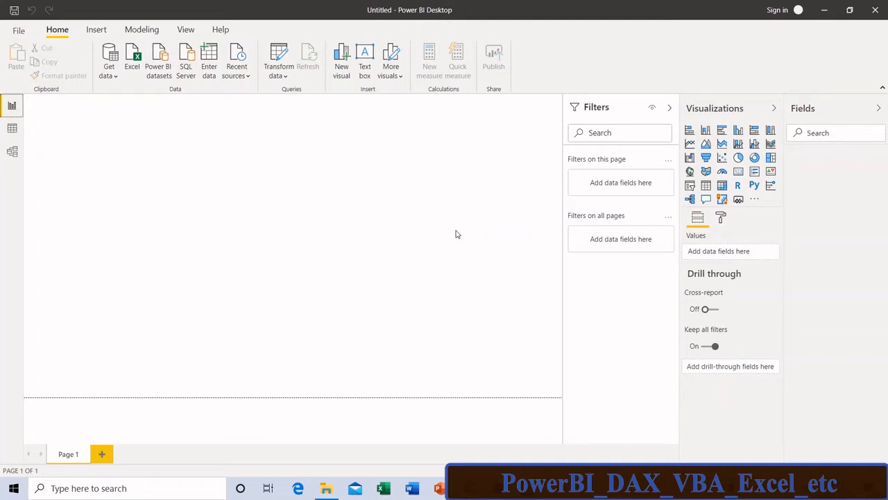
{"action": "left_click", "coordinate": [110, 77]}
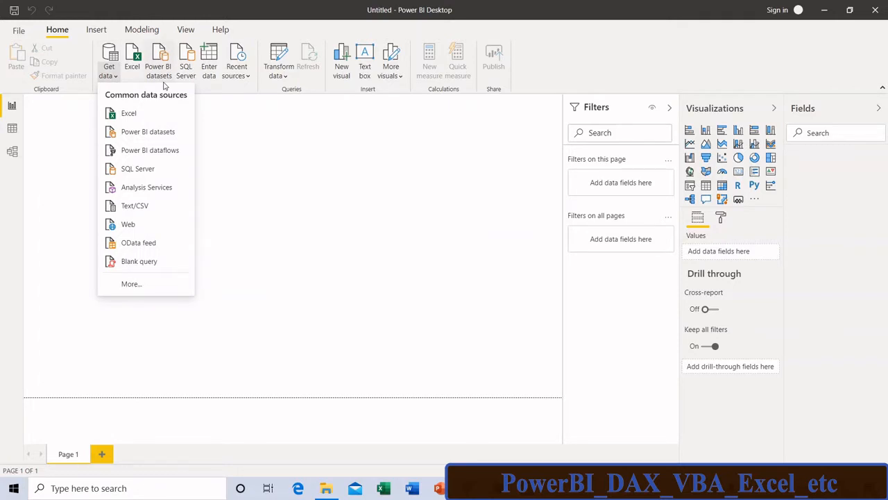
{"action": "left_click", "coordinate": [291, 149]}
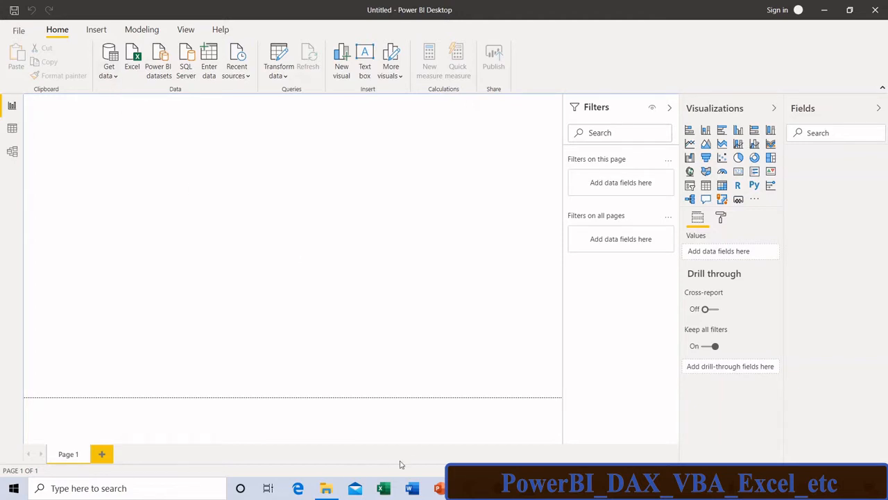
Switch to File Explorer, open the powerbi dataset workbook from the Excel Data folder and show its data sheet
{"action": "left_click", "coordinate": [328, 488]}
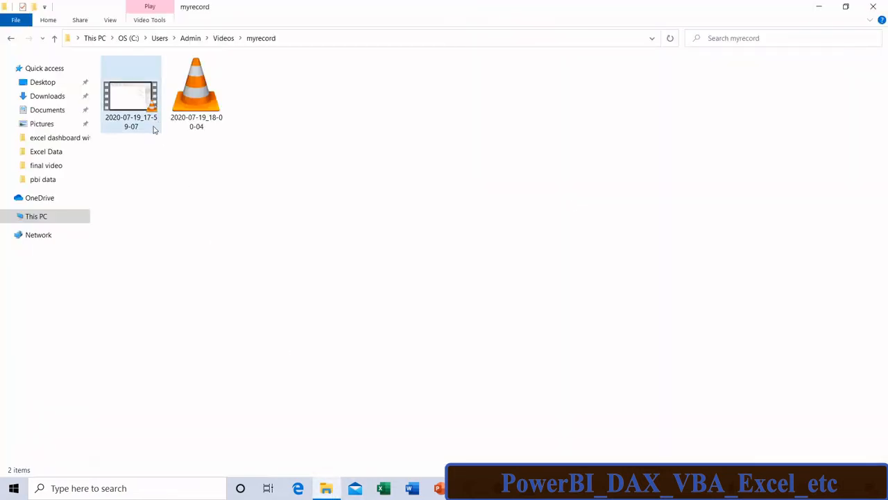
{"action": "left_click", "coordinate": [331, 489]}
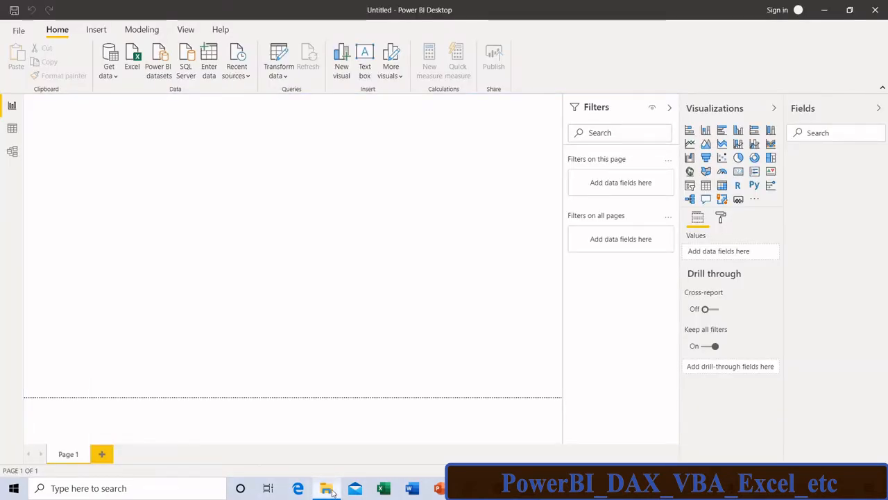
{"action": "right_click", "coordinate": [331, 492]}
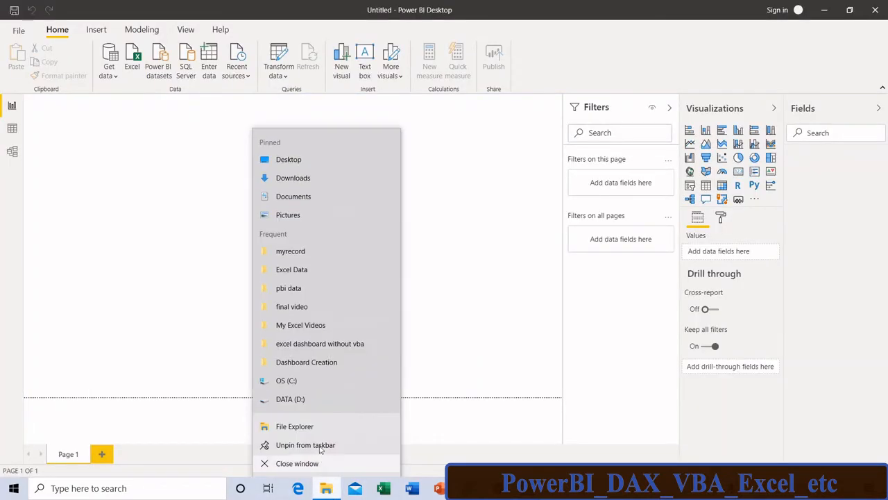
{"action": "left_click", "coordinate": [321, 288]}
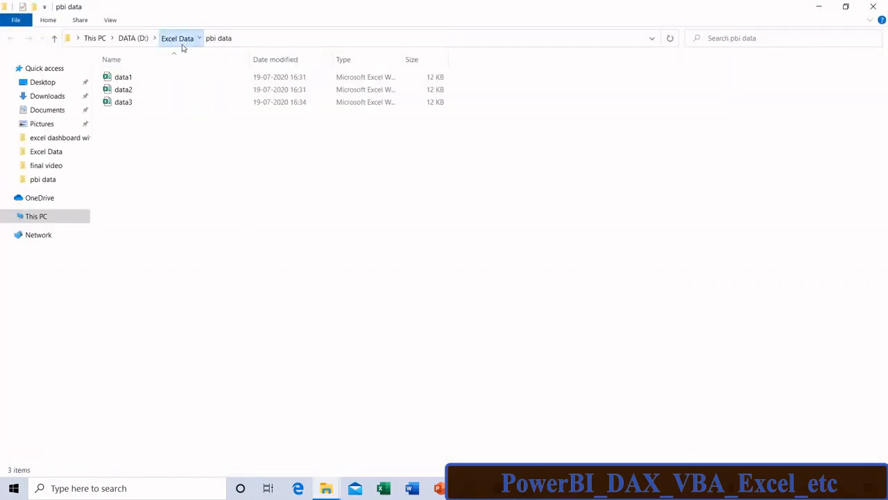
{"action": "left_click", "coordinate": [183, 46]}
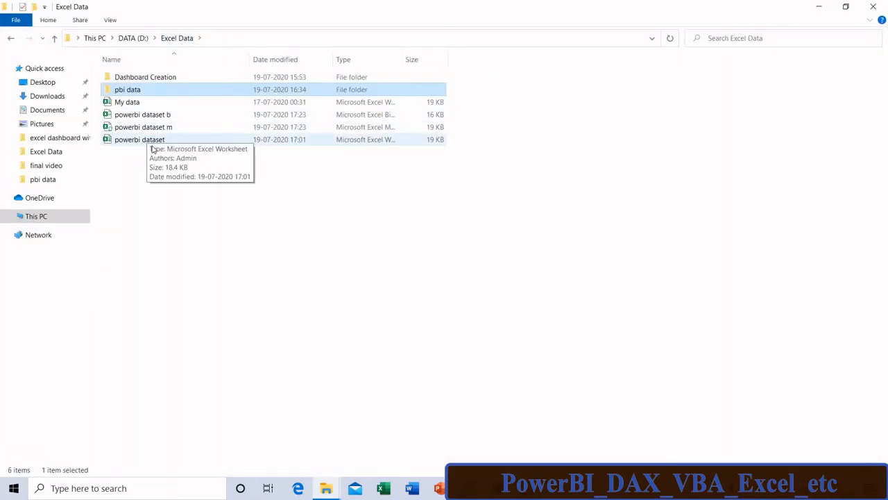
{"action": "double_click", "coordinate": [153, 143]}
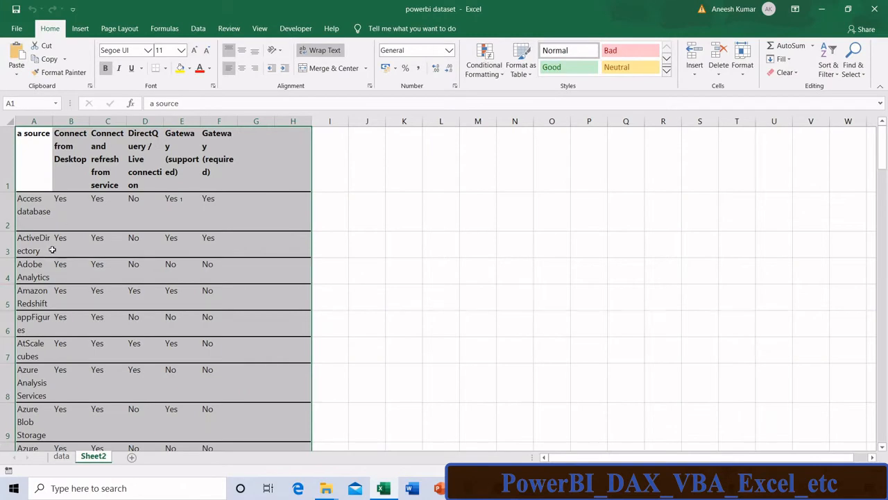
{"action": "left_click", "coordinate": [61, 457]}
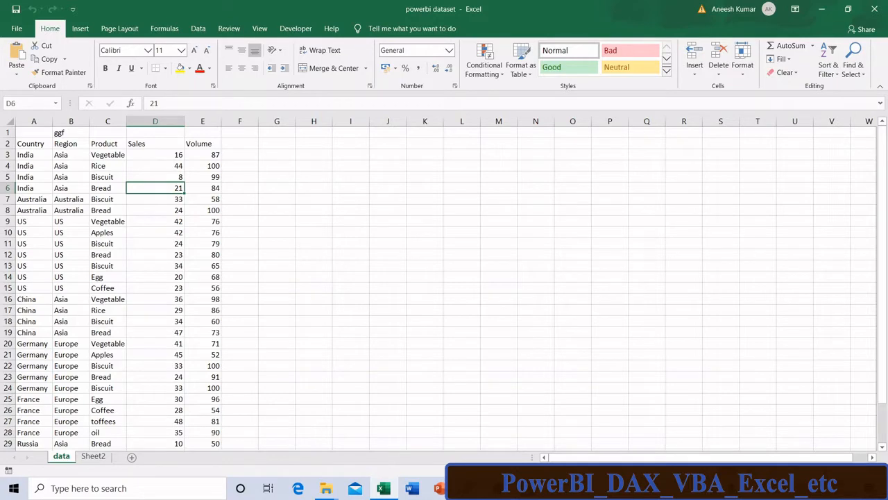
Select the named range myrng on the workbook's data sheet to examine which cells it covers
{"action": "left_click", "coordinate": [469, 487]}
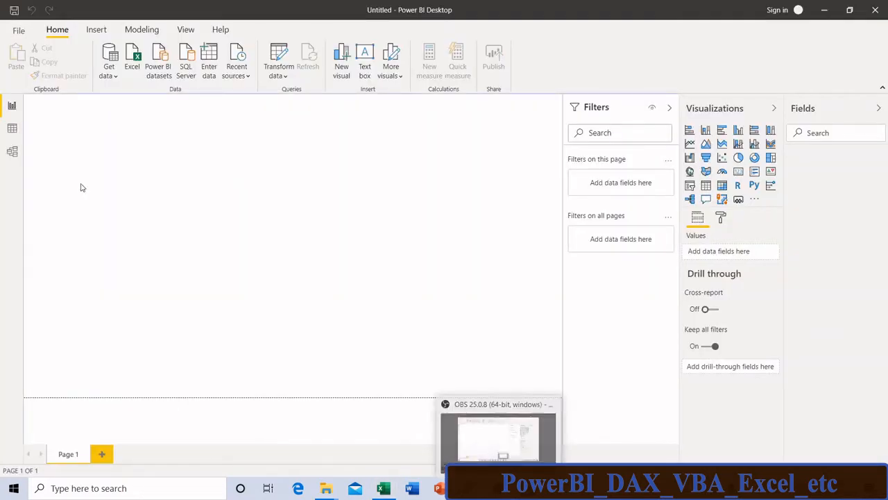
{"action": "key", "text": "alt+Tab"}
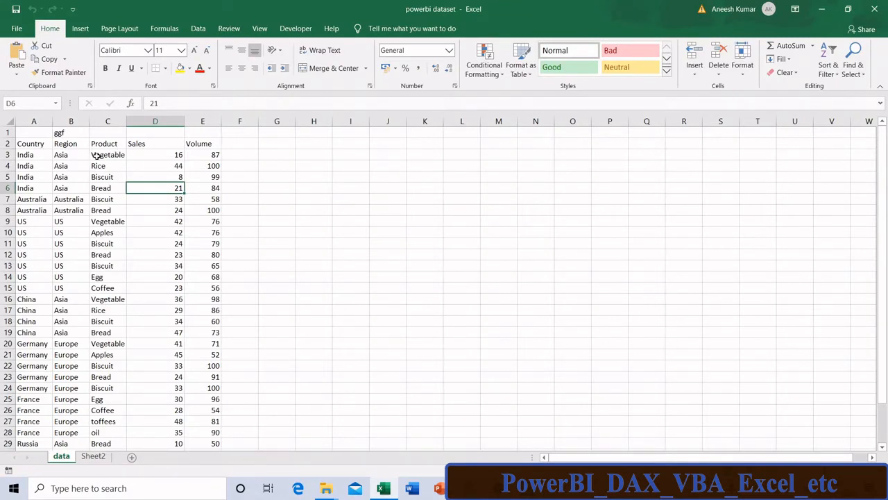
{"action": "left_click", "coordinate": [56, 155]}
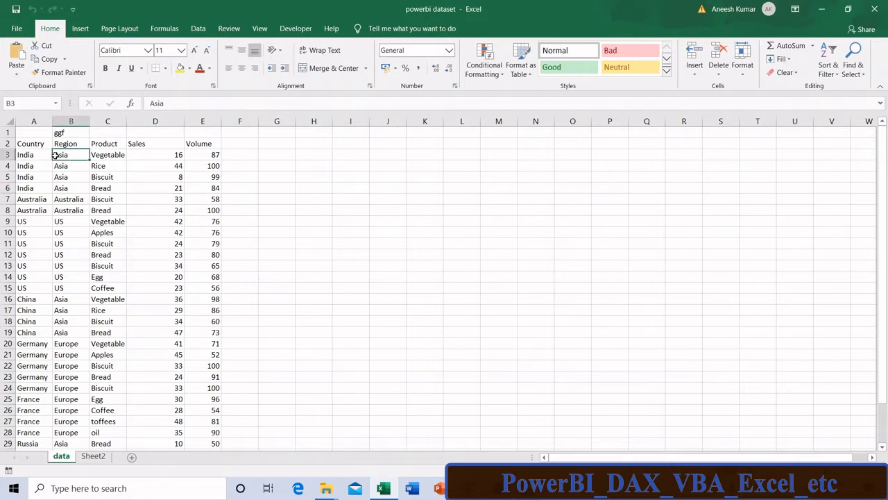
{"action": "left_click", "coordinate": [54, 105]}
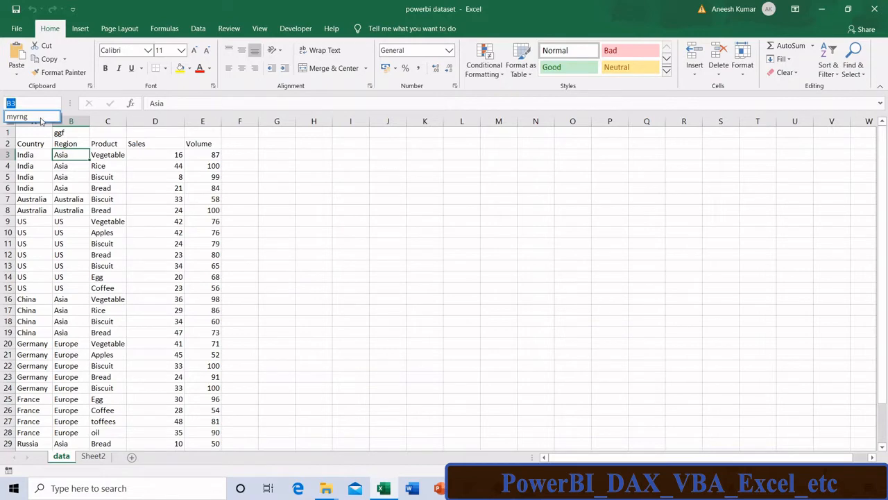
{"action": "left_click", "coordinate": [41, 121]}
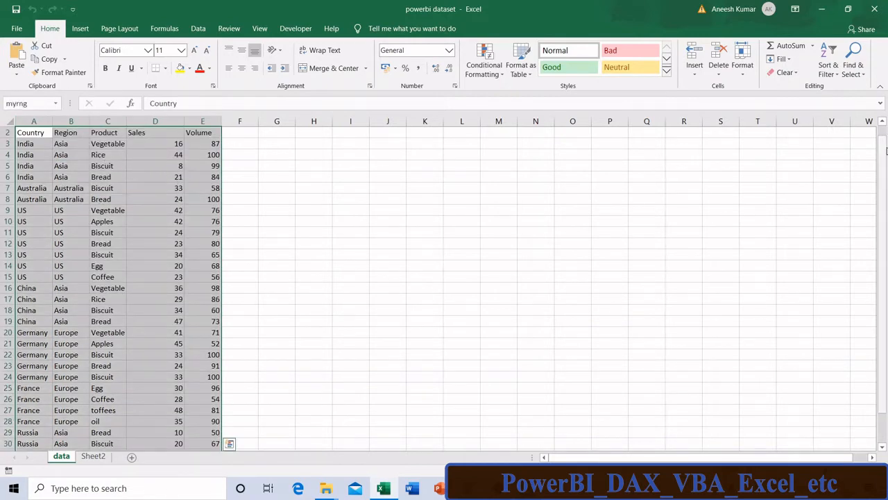
{"action": "left_click_drag", "start_coordinate": [882, 148], "coordinate": [883, 135]}
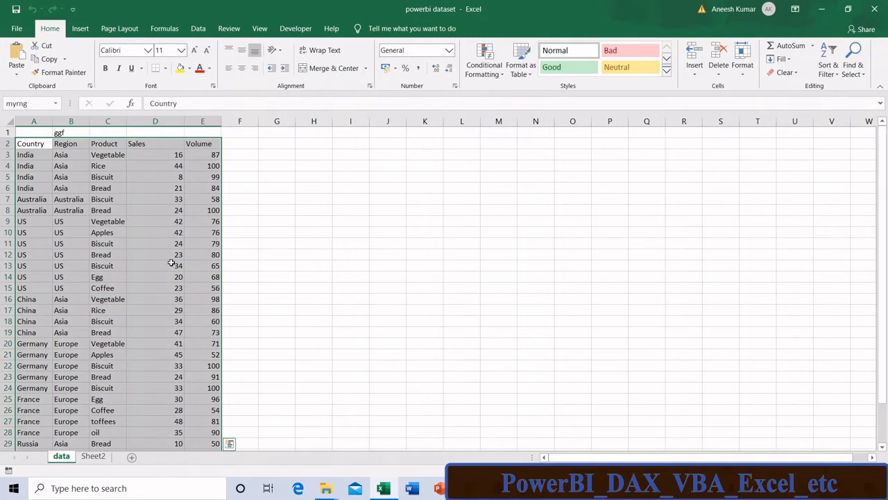
{"action": "left_click", "coordinate": [342, 197]}
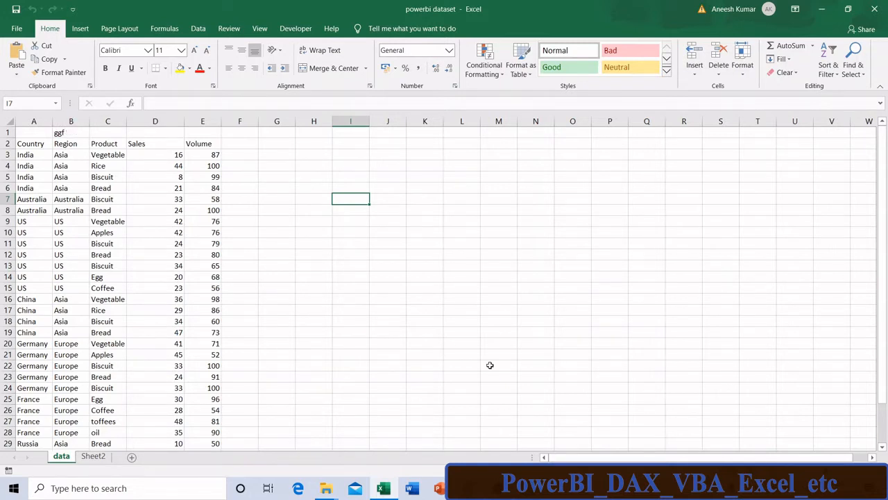
Switch to Power BI Desktop and load the data sheet from the powerbi dataset Excel workbook in the Excel Data folder
{"action": "left_click", "coordinate": [497, 488]}
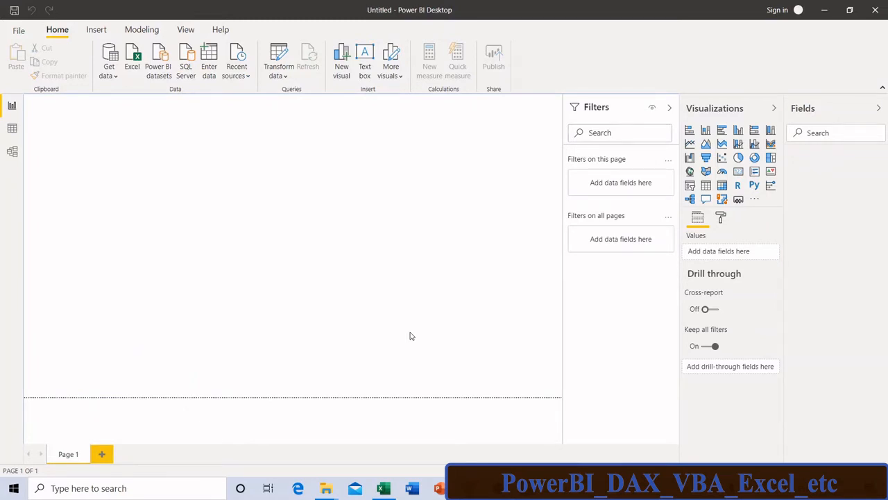
{"action": "left_click", "coordinate": [109, 76]}
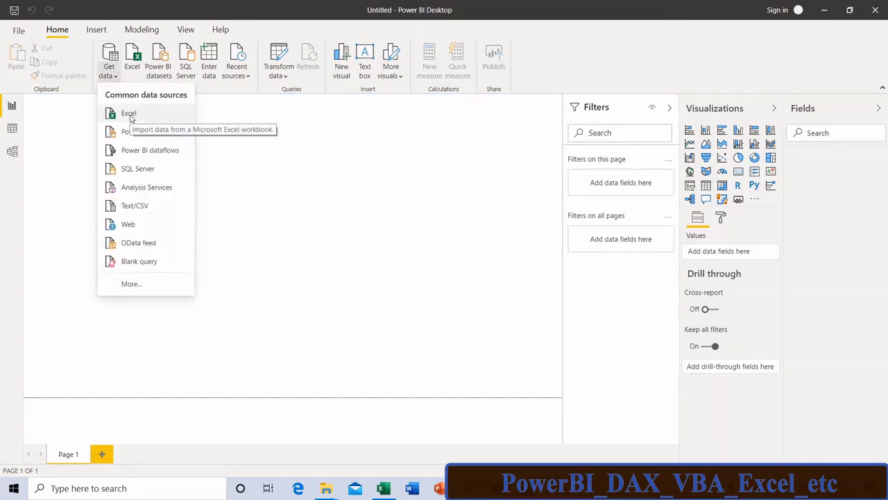
{"action": "left_click", "coordinate": [129, 115]}
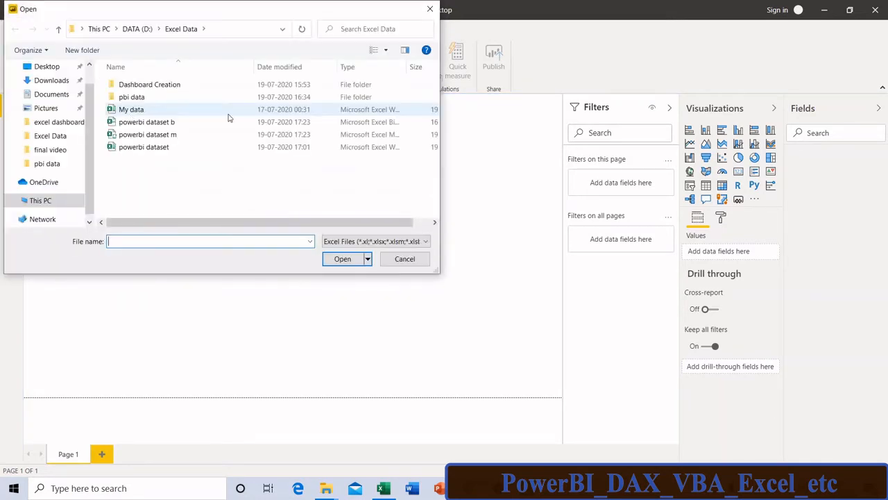
{"action": "left_click", "coordinate": [148, 149]}
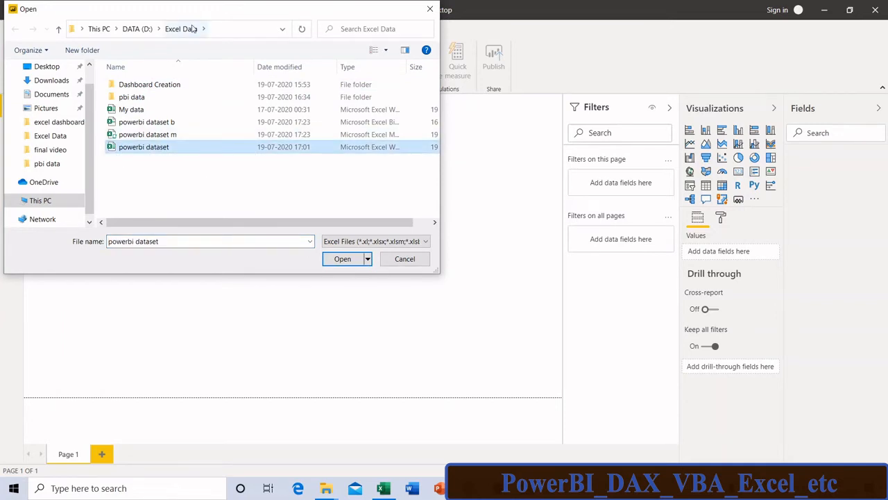
{"action": "left_click_drag", "start_coordinate": [197, 12], "coordinate": [288, 107]}
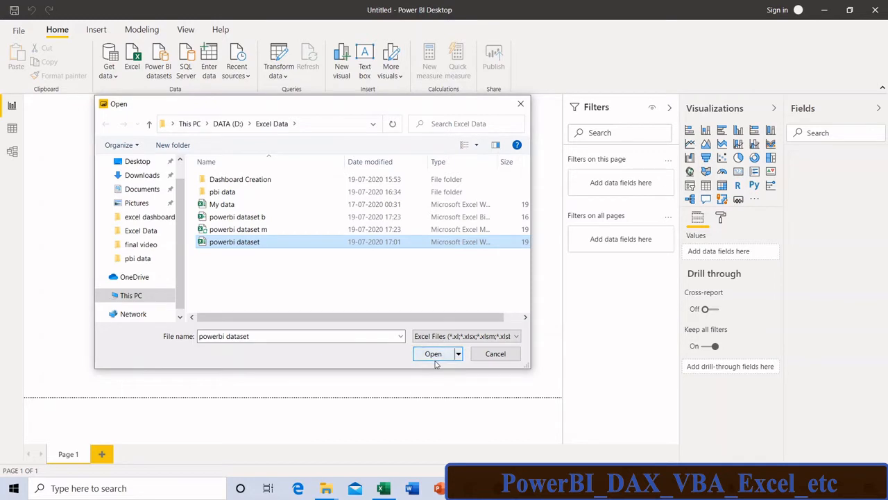
{"action": "left_click", "coordinate": [433, 355]}
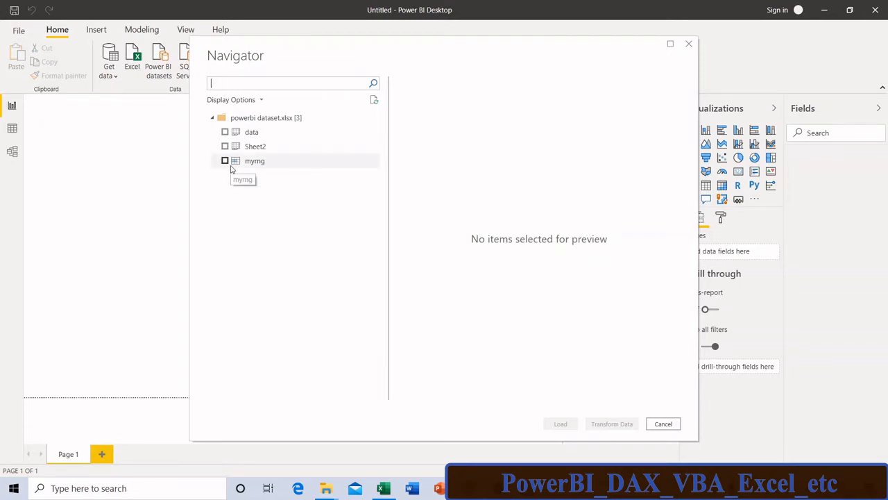
{"action": "left_click", "coordinate": [224, 132]}
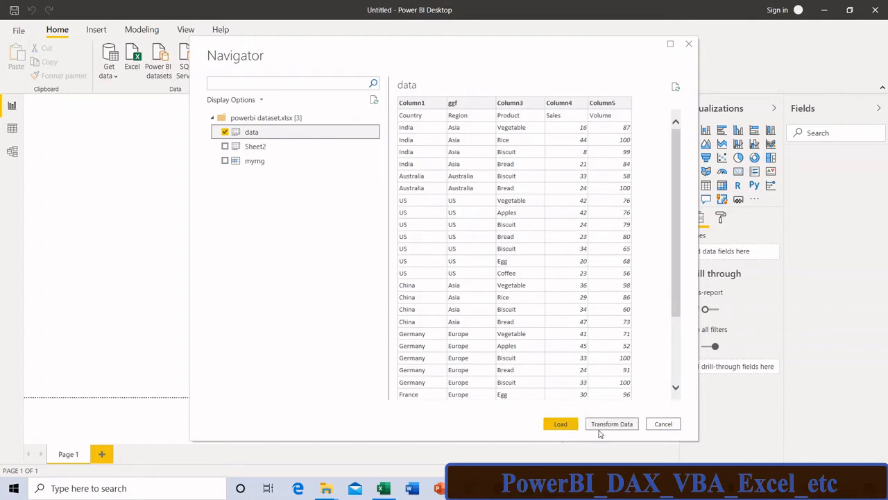
{"action": "left_click", "coordinate": [561, 424]}
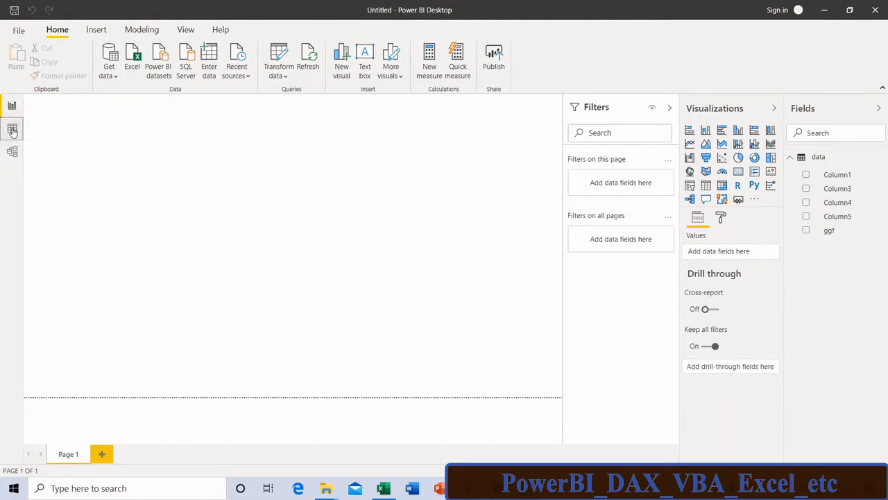
Inspect the loaded data table in the Model view and display its rows in the Data view
{"action": "left_click", "coordinate": [12, 129]}
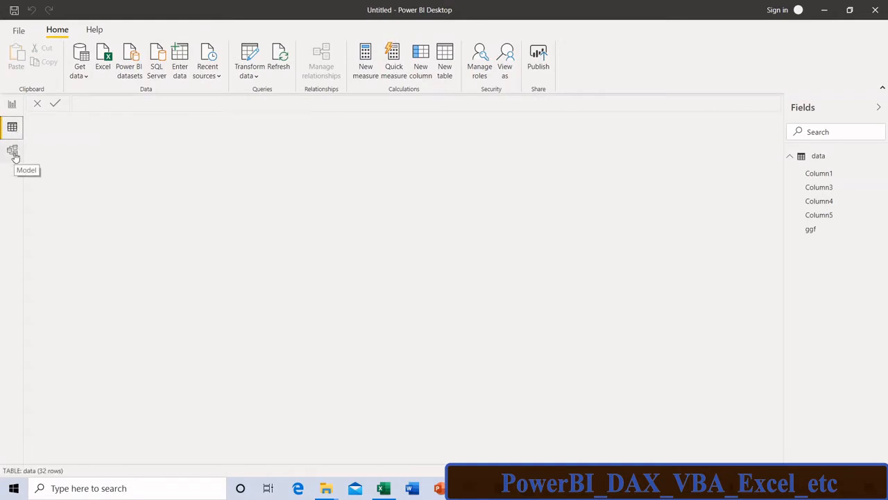
{"action": "left_click", "coordinate": [13, 151]}
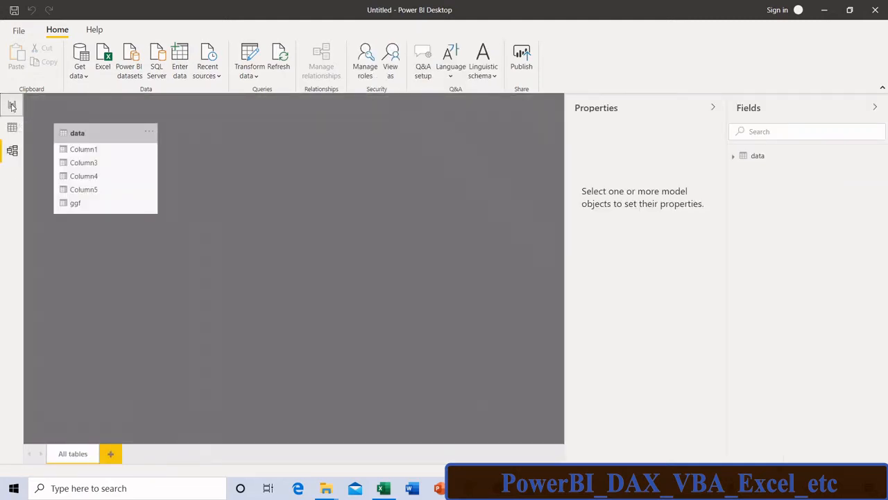
{"action": "left_click", "coordinate": [11, 128]}
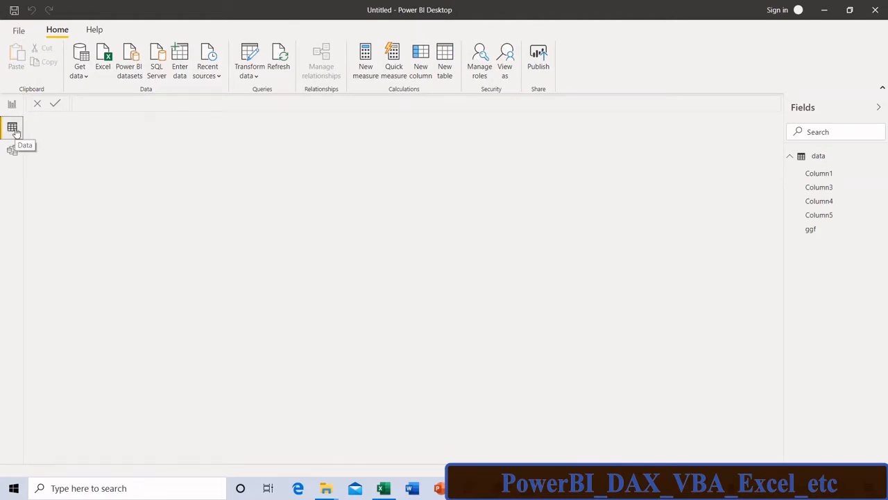
{"action": "left_click", "coordinate": [823, 160]}
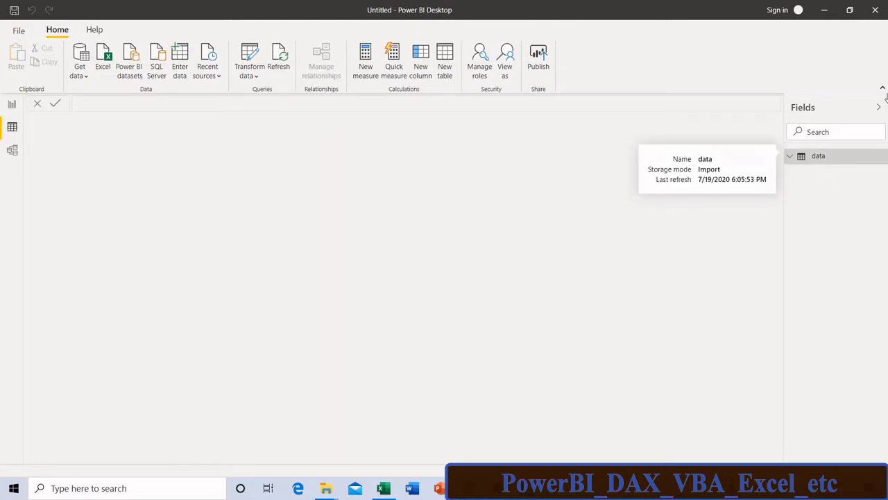
{"action": "left_click", "coordinate": [809, 162]}
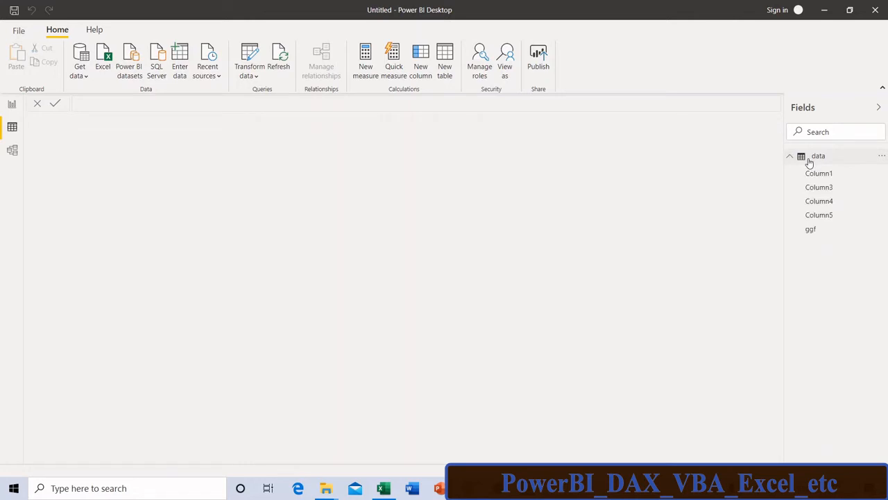
{"action": "left_click", "coordinate": [822, 178]}
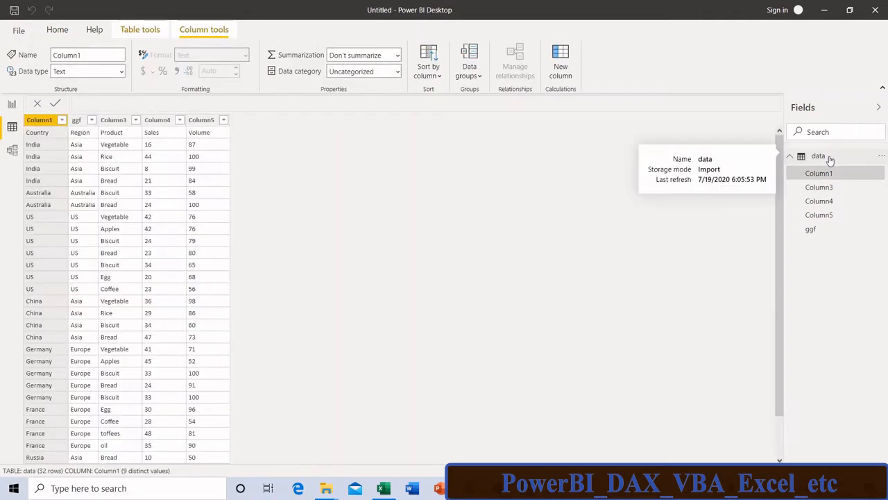
{"action": "left_click", "coordinate": [819, 161]}
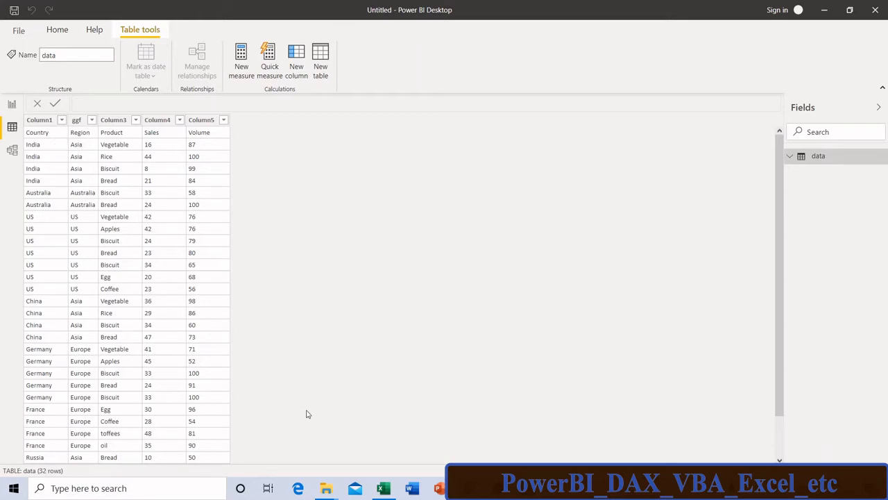
Switch to Excel to check the column headings in row 2 and cell B1 of the data sheet, and return to Power BI Desktop
{"action": "left_click", "coordinate": [383, 488]}
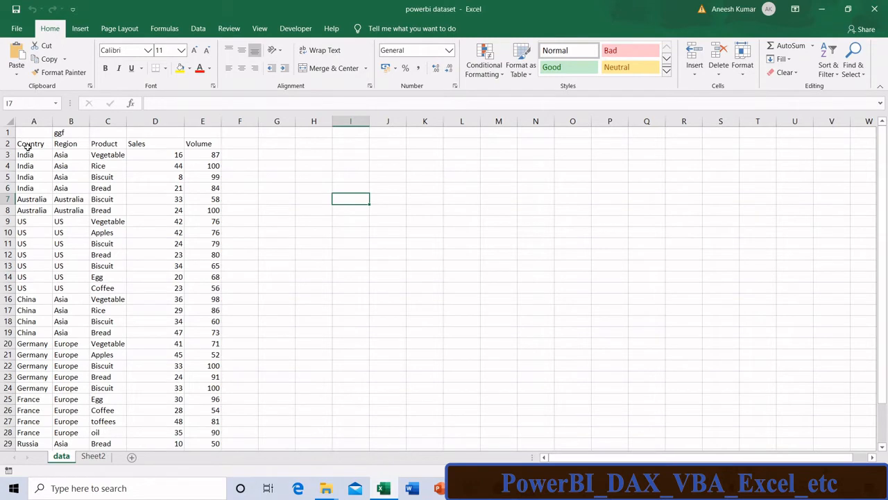
{"action": "left_click_drag", "start_coordinate": [25, 143], "coordinate": [203, 154]}
{"action": "left_click", "coordinate": [128, 200]}
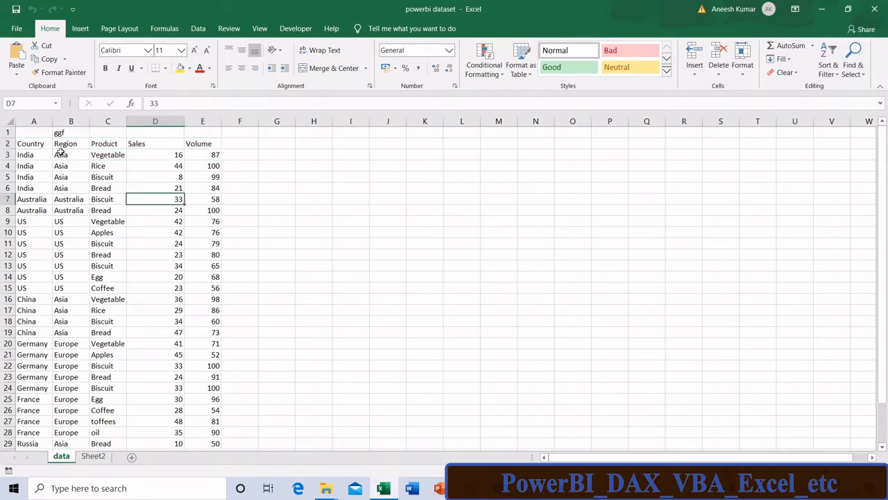
{"action": "left_click", "coordinate": [60, 132]}
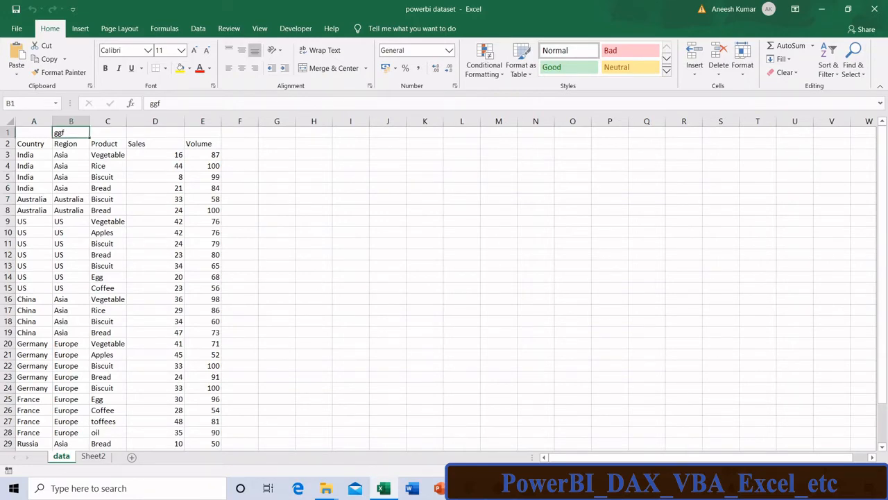
{"action": "key", "text": "alt+Tab"}
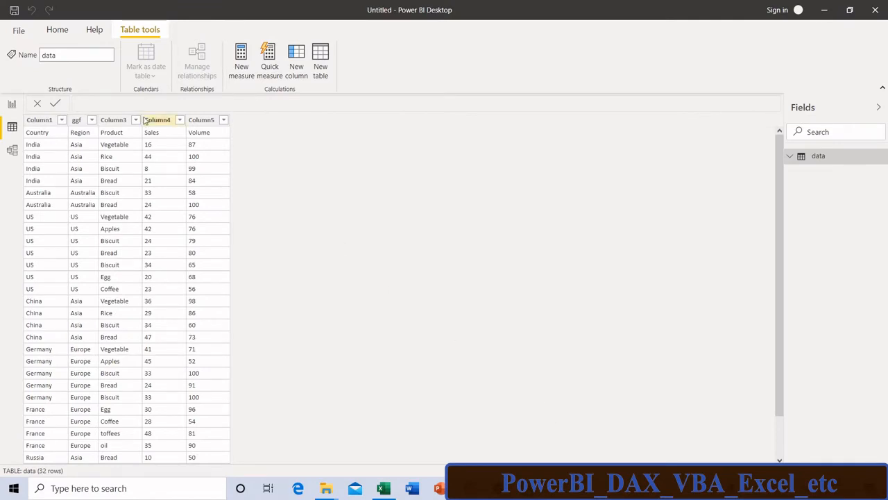
Open the data query in the Power Query Editor and use its first row as the column headers
{"action": "left_click", "coordinate": [57, 29]}
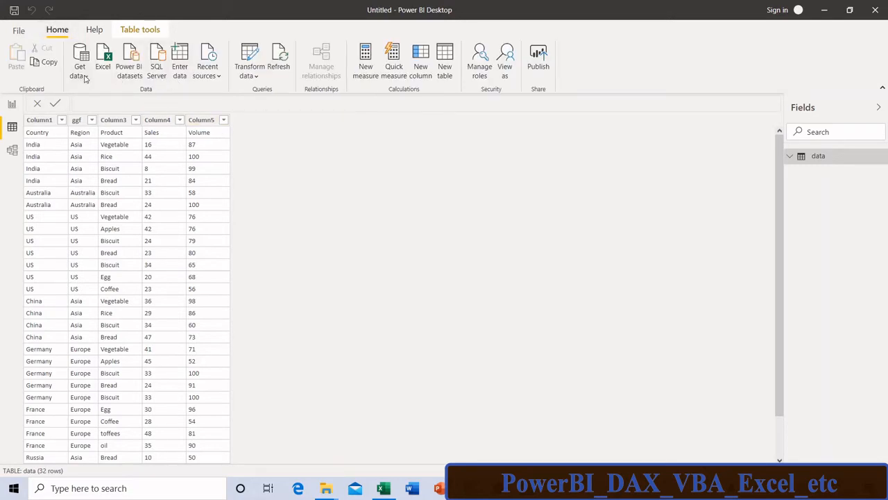
{"action": "left_click", "coordinate": [254, 77]}
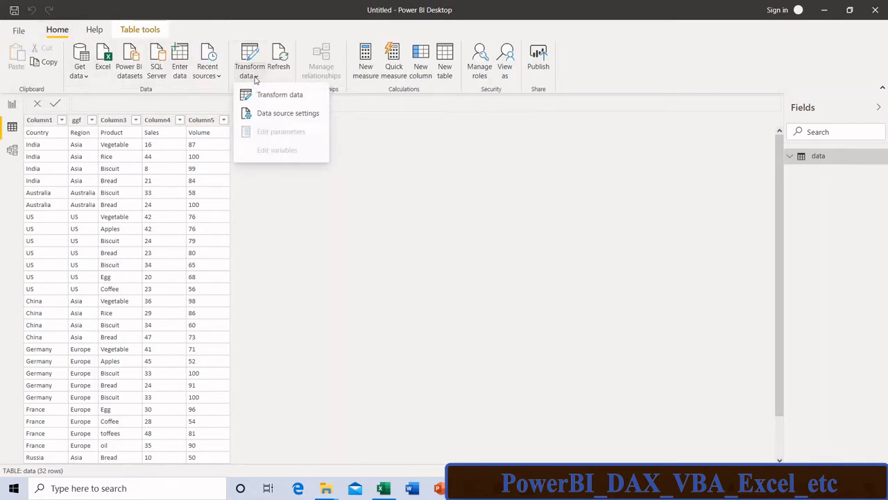
{"action": "left_click", "coordinate": [269, 100]}
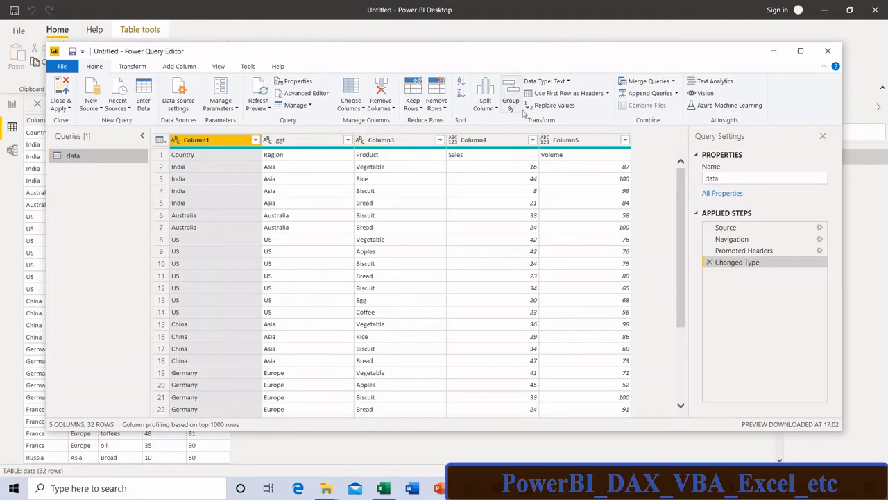
{"action": "left_click", "coordinate": [585, 94]}
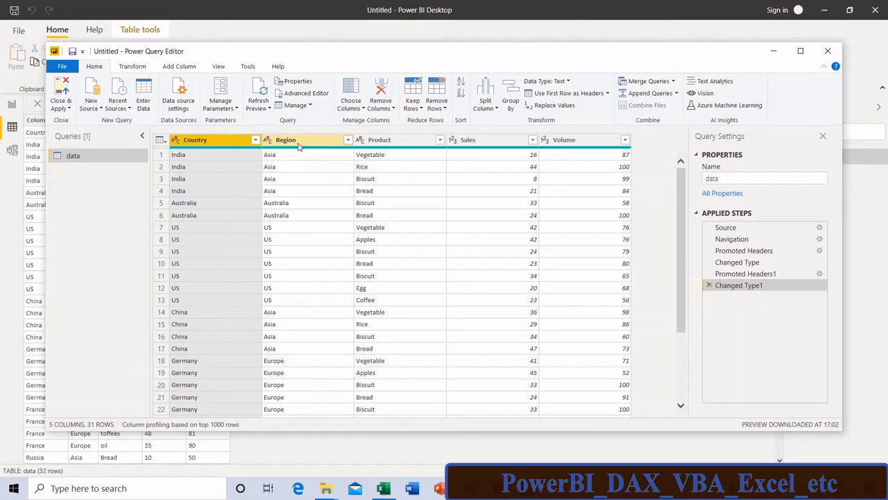
Change the Sales column's data type to Decimal Number, replacing its current type conversion
{"action": "left_click", "coordinate": [452, 141]}
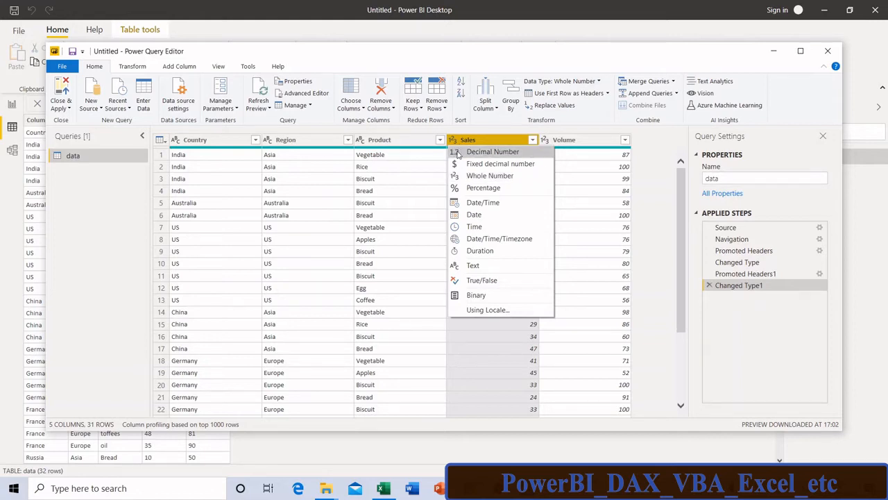
{"action": "left_click", "coordinate": [459, 153]}
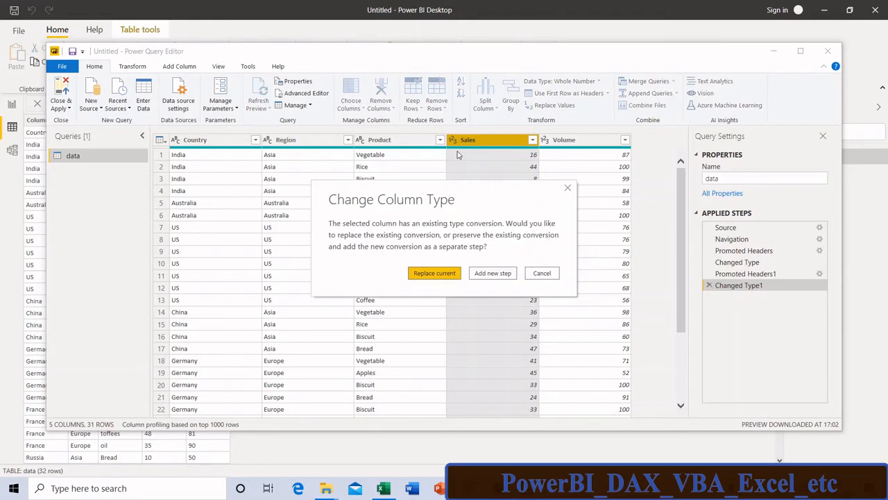
{"action": "left_click", "coordinate": [454, 274]}
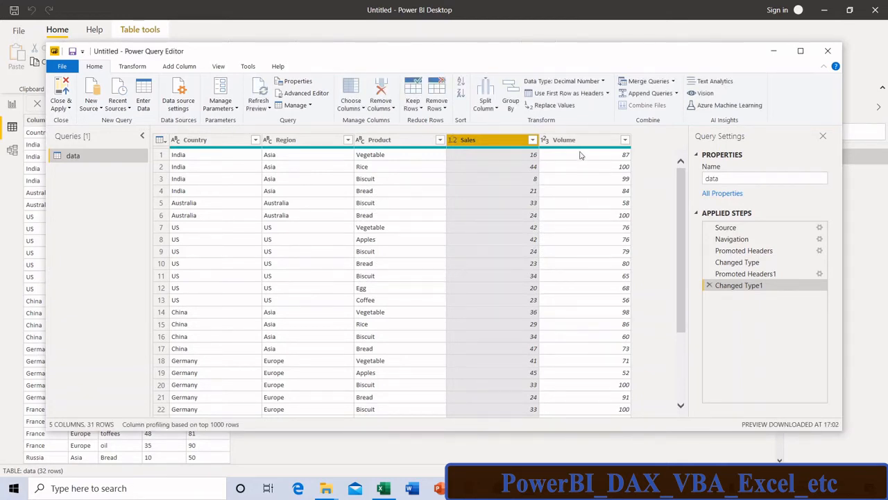
Examine the available data types for the Volume and Product columns and look over the Region and Country columns
{"action": "left_click", "coordinate": [548, 140]}
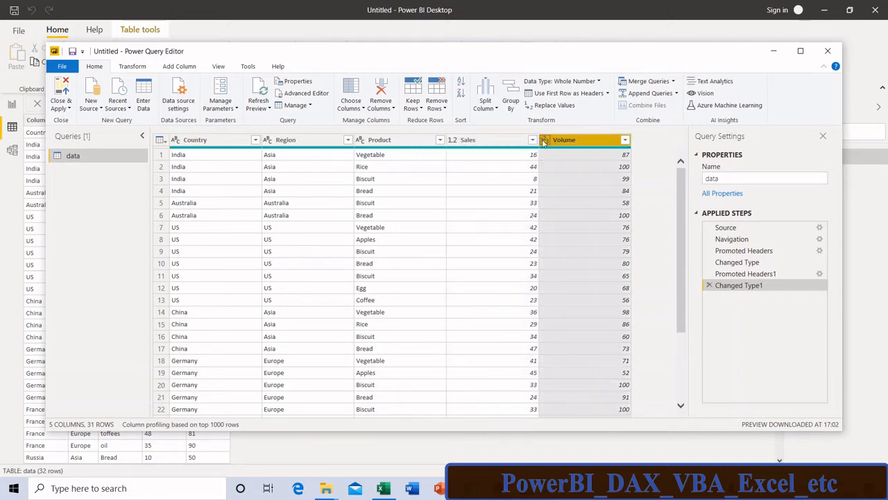
{"action": "left_click", "coordinate": [545, 140]}
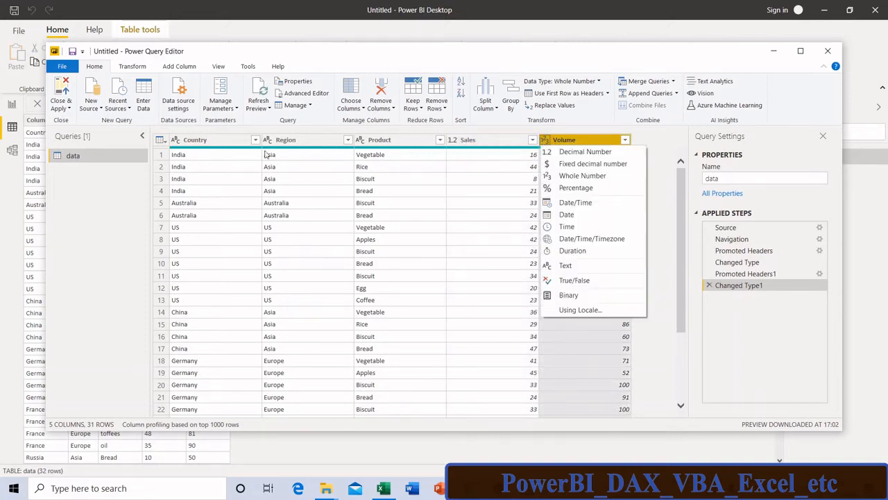
{"action": "left_click", "coordinate": [359, 141]}
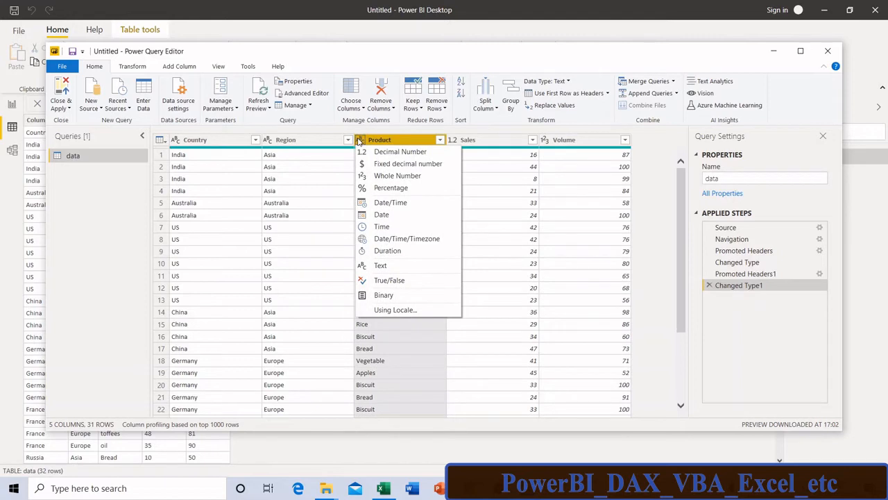
{"action": "left_click", "coordinate": [364, 142]}
{"action": "left_click", "coordinate": [366, 142]}
{"action": "left_click", "coordinate": [297, 143]}
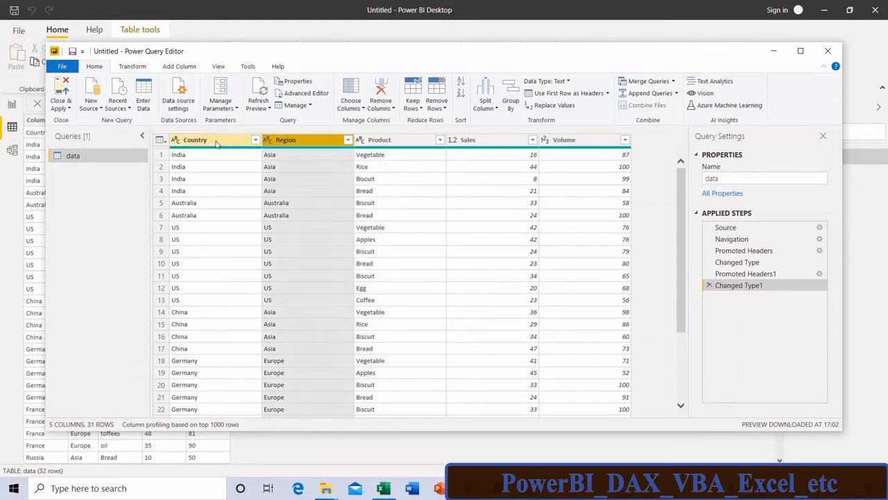
{"action": "left_click", "coordinate": [205, 143]}
{"action": "left_click", "coordinate": [286, 141]}
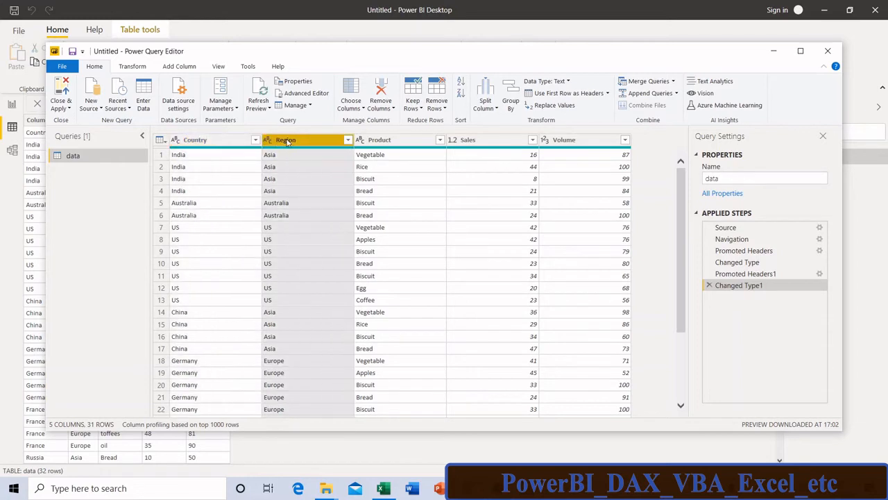
Replace the value India with Ind in the Country column
{"action": "left_click", "coordinate": [223, 143]}
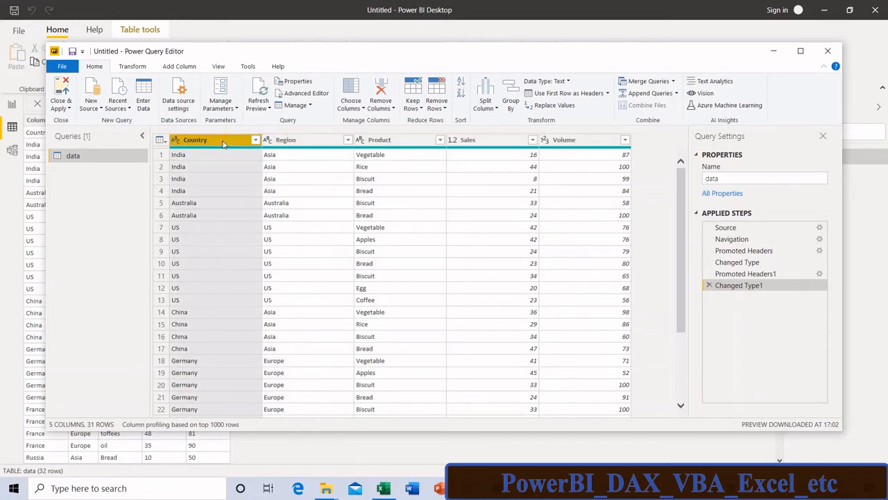
{"action": "right_click", "coordinate": [223, 143]}
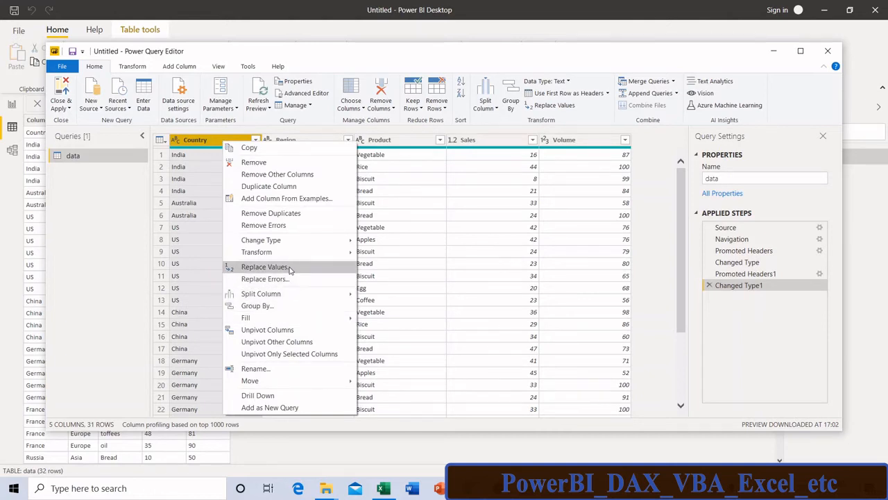
{"action": "left_click", "coordinate": [290, 268]}
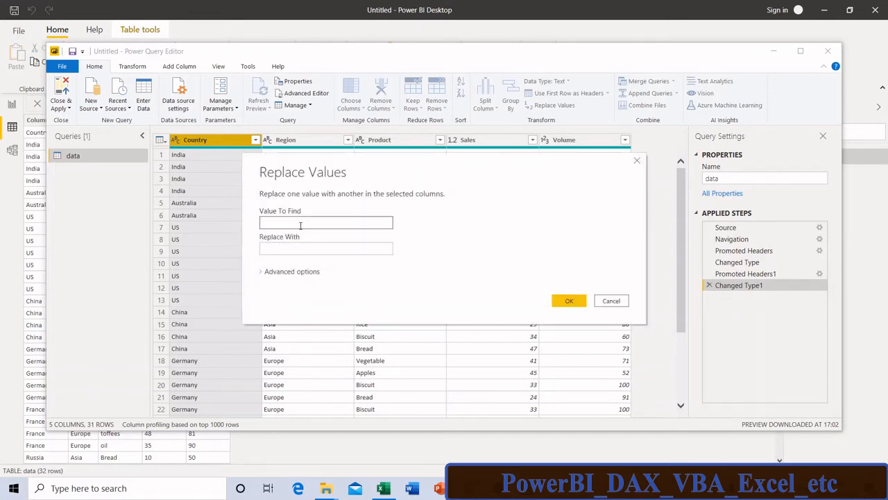
{"action": "type", "text": "India"}
{"action": "left_click", "coordinate": [308, 251]}
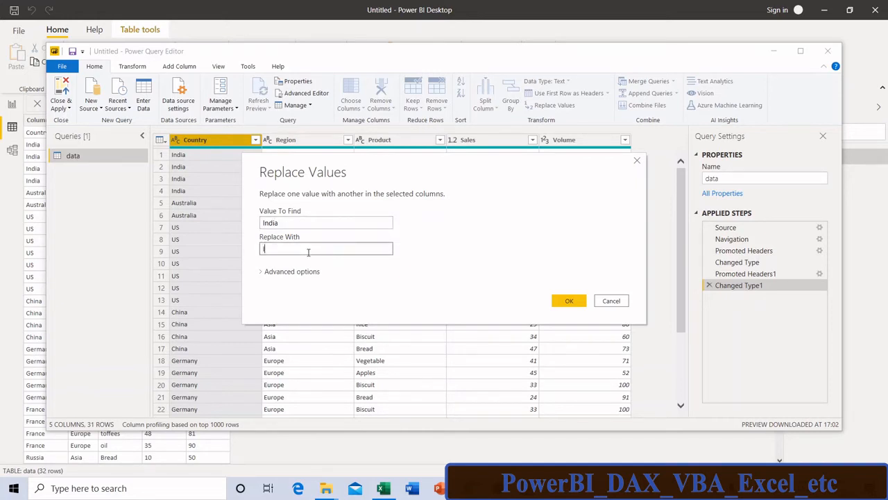
{"action": "type", "text": "Ind"}
{"action": "left_click", "coordinate": [566, 302]}
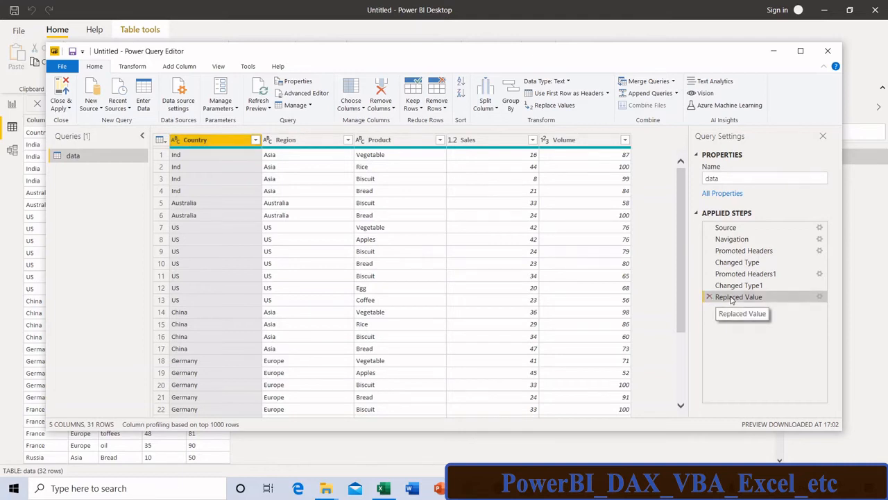
Try moving the Replaced Value step directly after Promoted Headers, and delete that step from the query
{"action": "left_click_drag", "start_coordinate": [730, 299], "coordinate": [730, 263]}
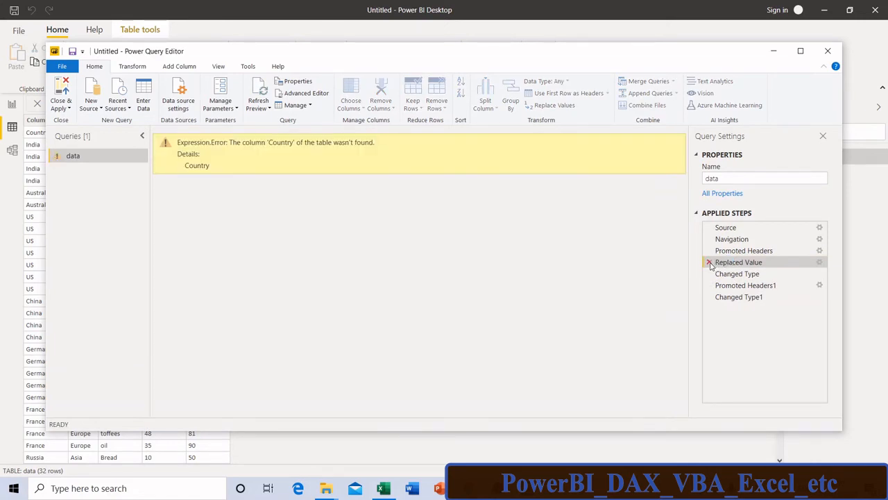
{"action": "left_click", "coordinate": [710, 263]}
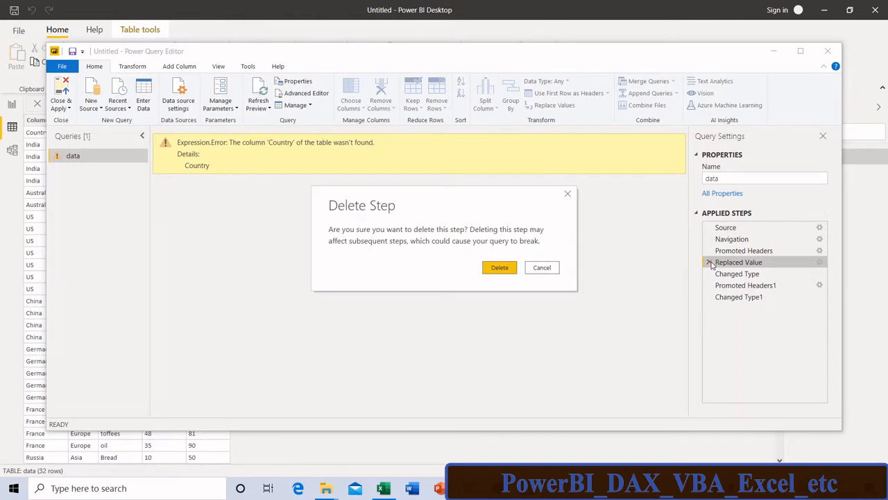
{"action": "left_click", "coordinate": [497, 269]}
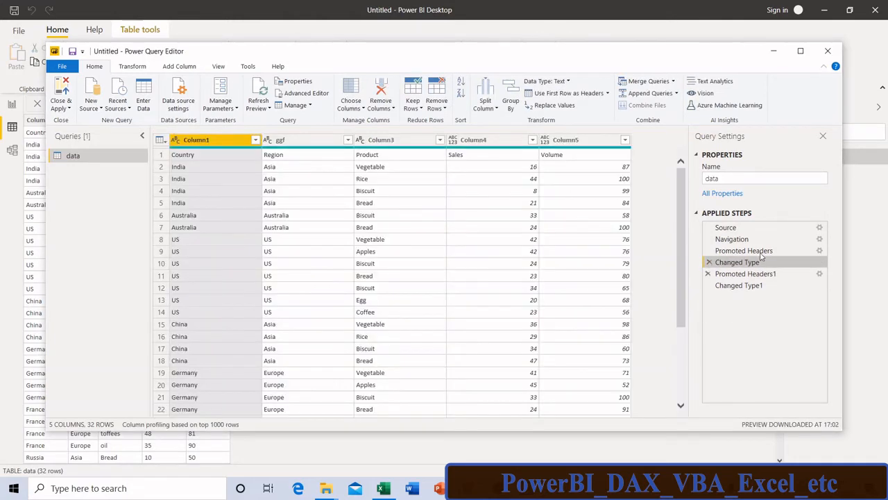
Delete the Changed Type1 step, and close the Power Query Editor while applying the query changes
{"action": "left_click", "coordinate": [709, 285]}
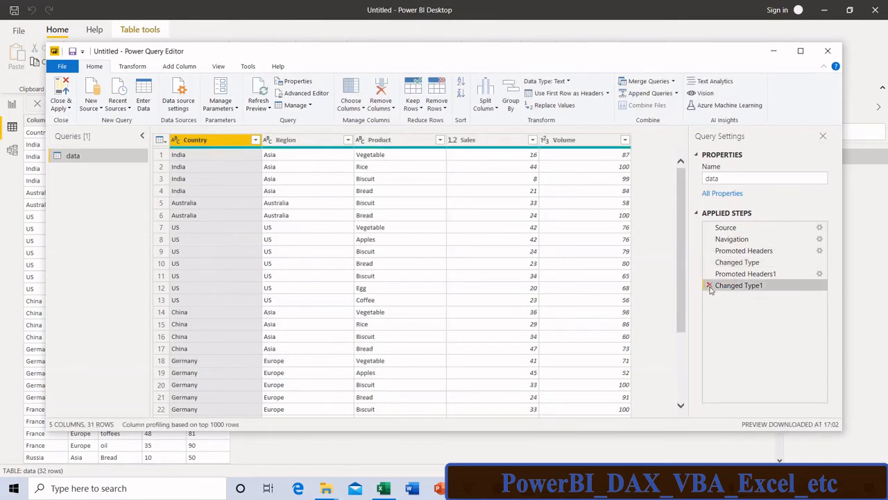
{"action": "left_click", "coordinate": [709, 285]}
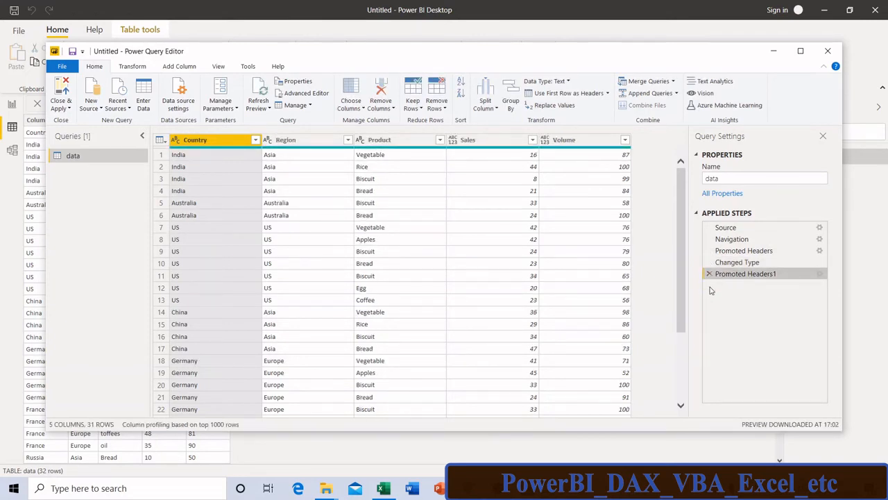
{"action": "left_click", "coordinate": [486, 140]}
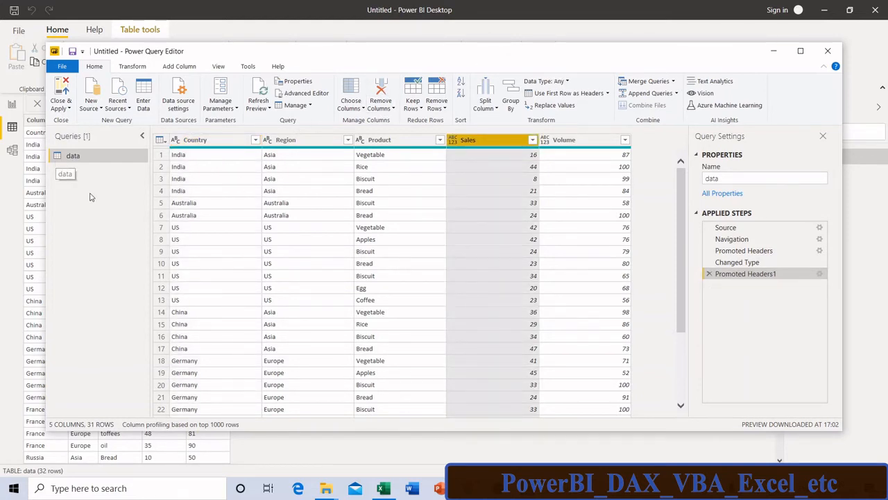
{"action": "left_click", "coordinate": [61, 109]}
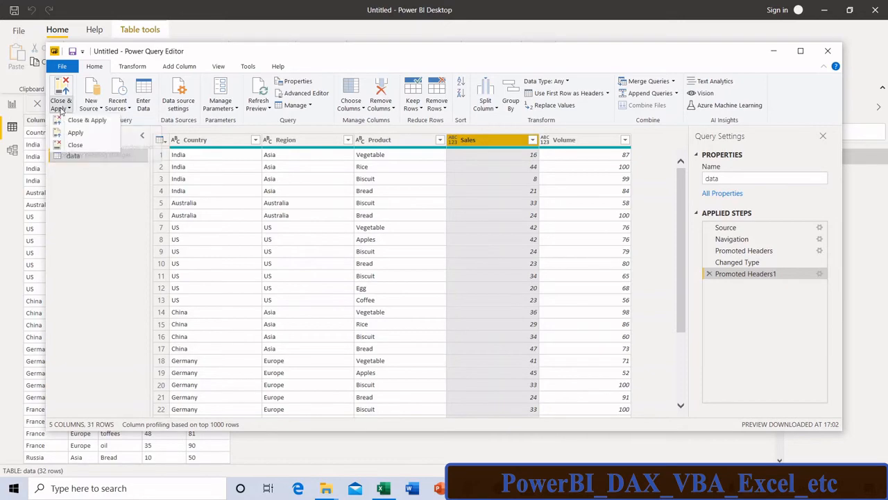
{"action": "left_click", "coordinate": [84, 124]}
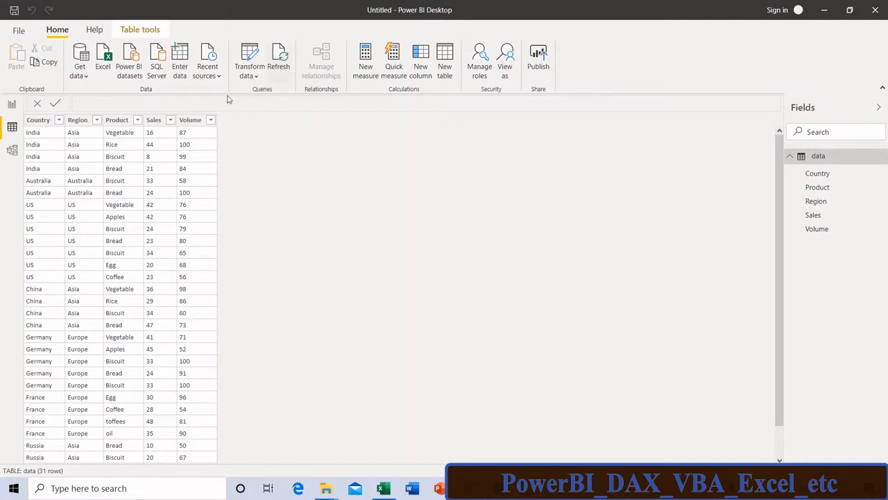
Go to the Report view and delete the data table from the model
{"action": "left_click", "coordinate": [11, 105]}
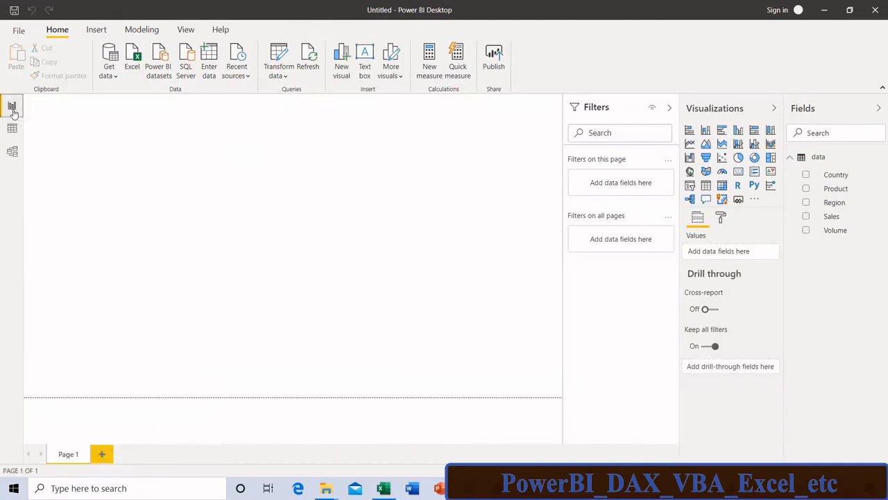
{"action": "left_click", "coordinate": [114, 80]}
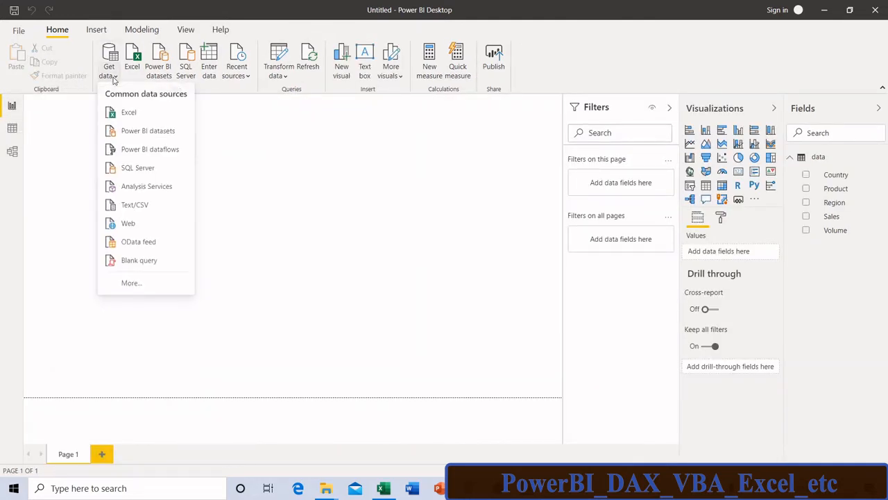
{"action": "left_click", "coordinate": [531, 286]}
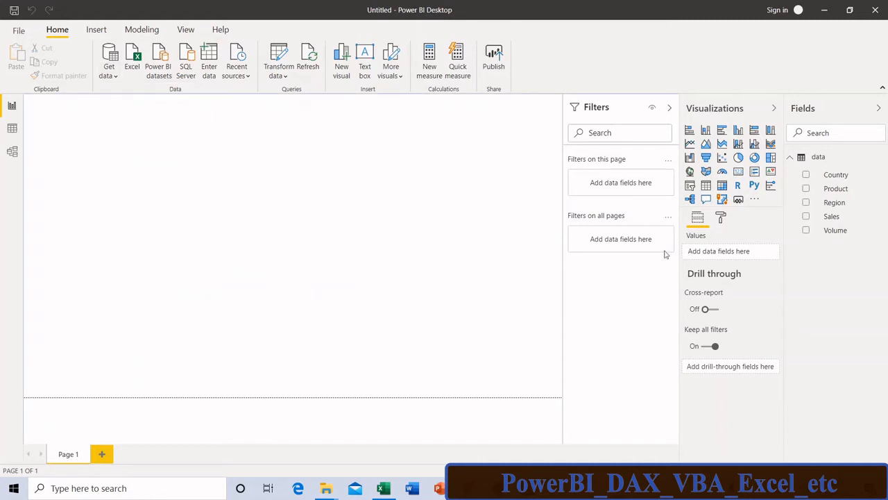
{"action": "left_click", "coordinate": [880, 158]}
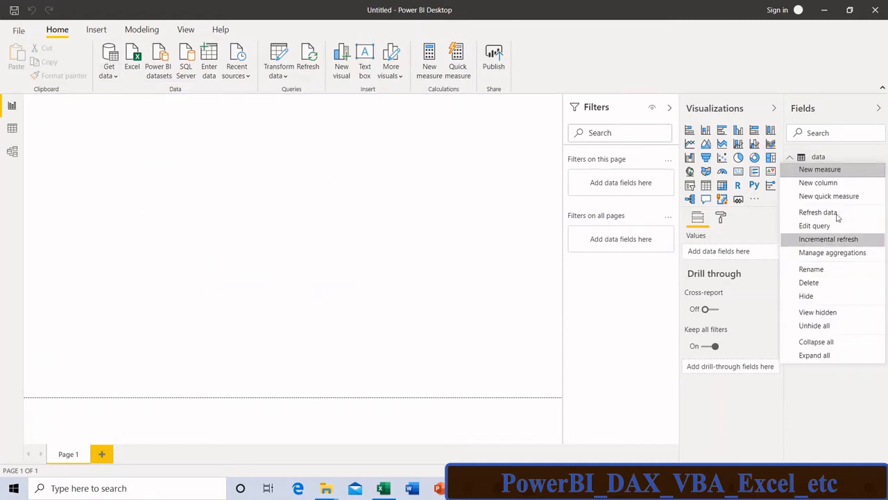
{"action": "key", "text": "Escape"}
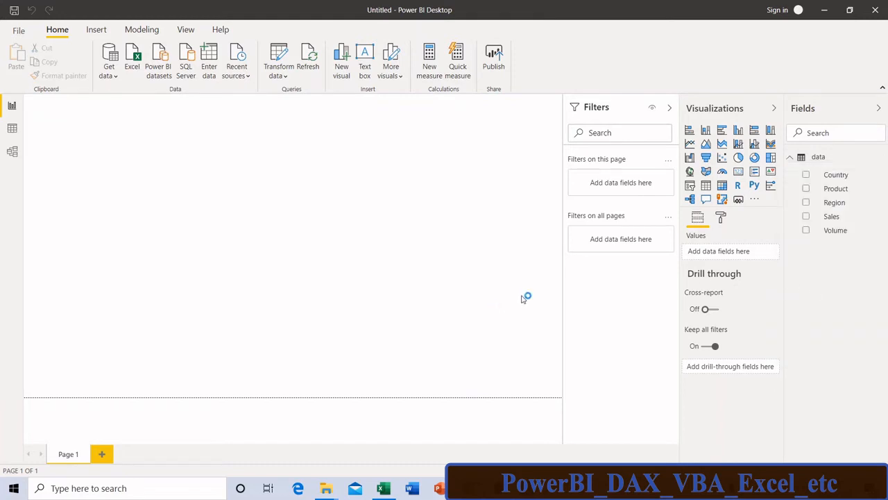
{"action": "left_click", "coordinate": [498, 262]}
Switch to the powerbi dataset workbook in Excel and select the named range myrng to compare it with row 1
{"action": "left_click", "coordinate": [383, 488]}
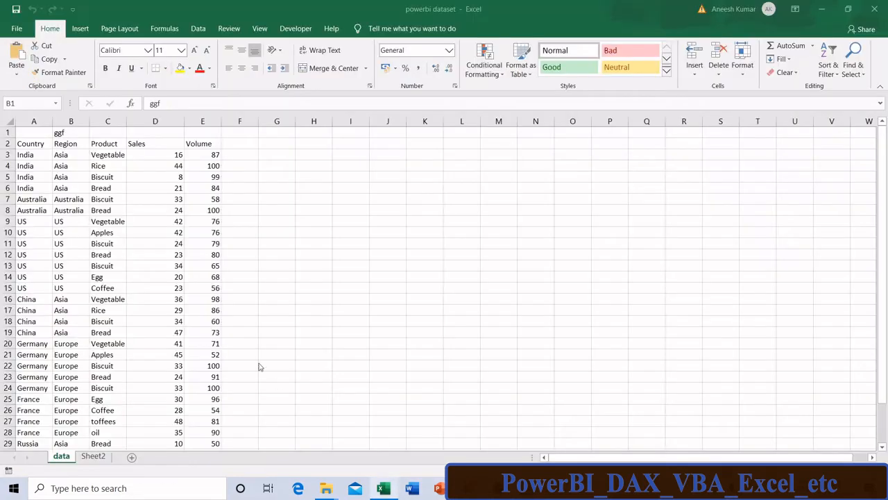
{"action": "left_click", "coordinate": [56, 102]}
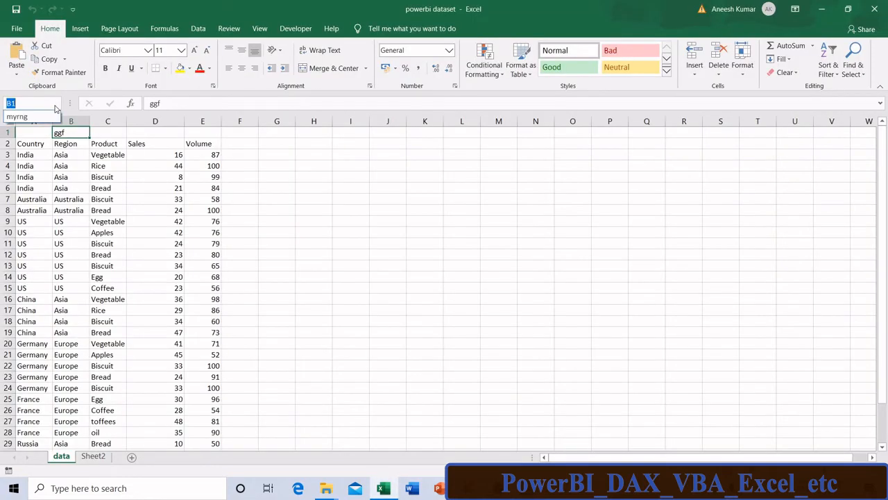
{"action": "key", "text": "alt+Tab"}
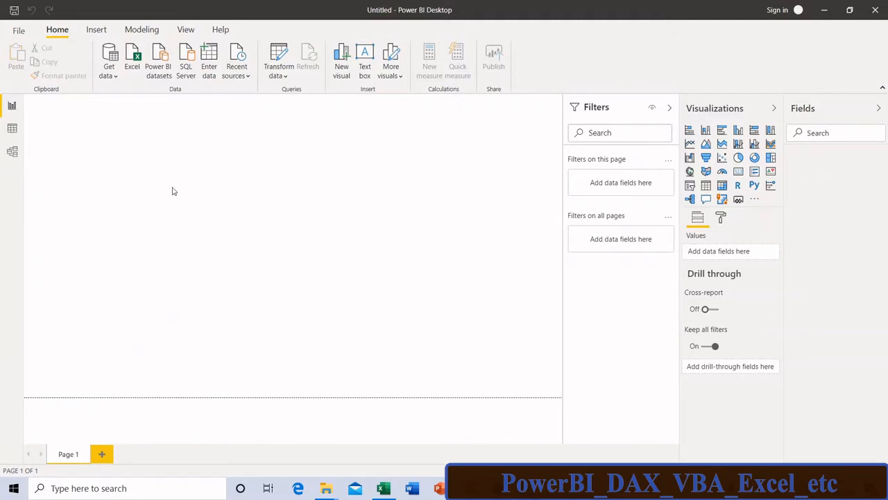
{"action": "left_click", "coordinate": [384, 488]}
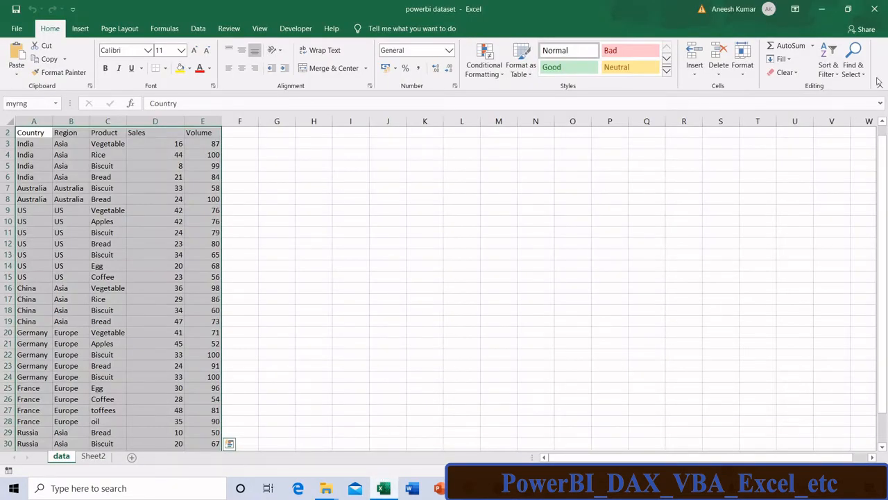
{"action": "left_click", "coordinate": [883, 131]}
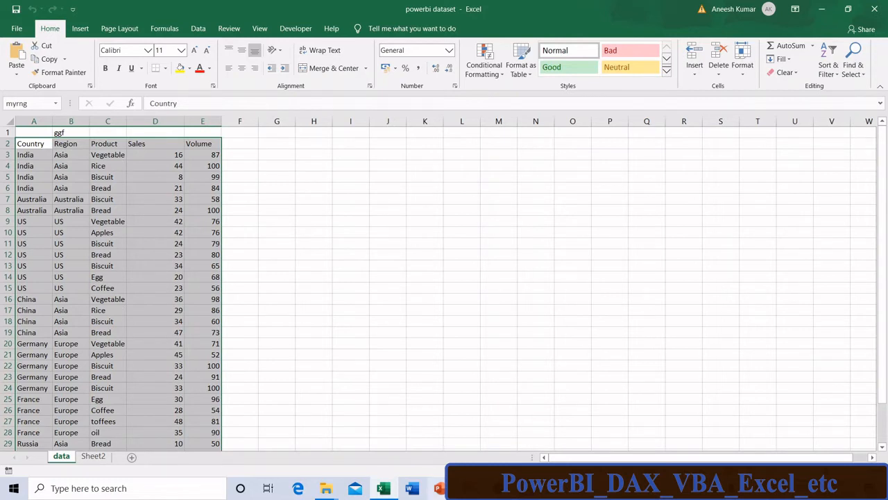
Switch to Power BI Desktop and load the named range myrng from the powerbi dataset workbook
{"action": "left_click", "coordinate": [469, 487]}
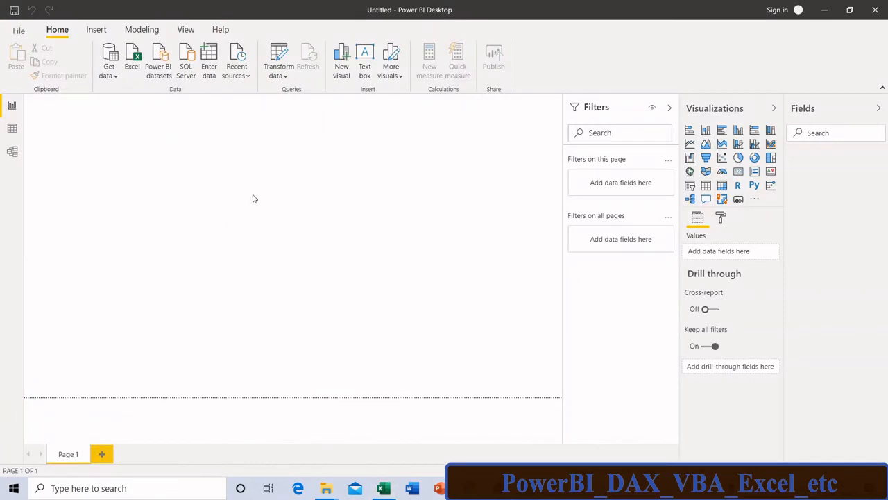
{"action": "left_click", "coordinate": [111, 76]}
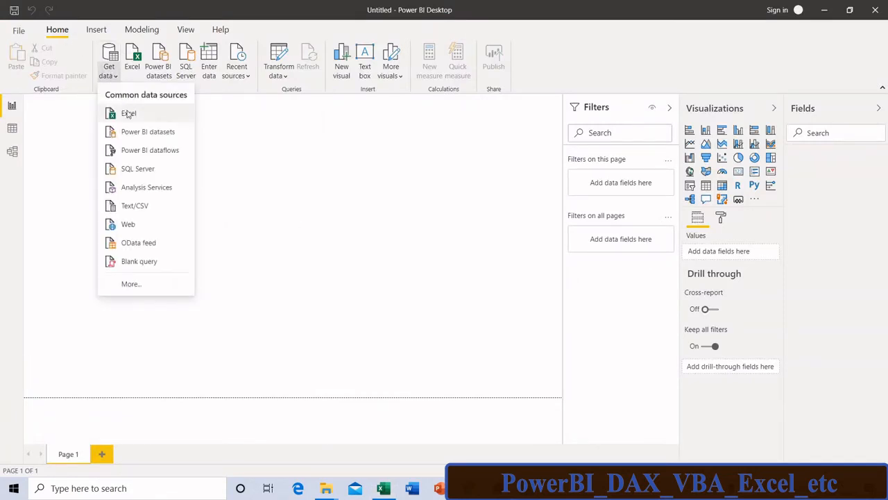
{"action": "left_click", "coordinate": [129, 116]}
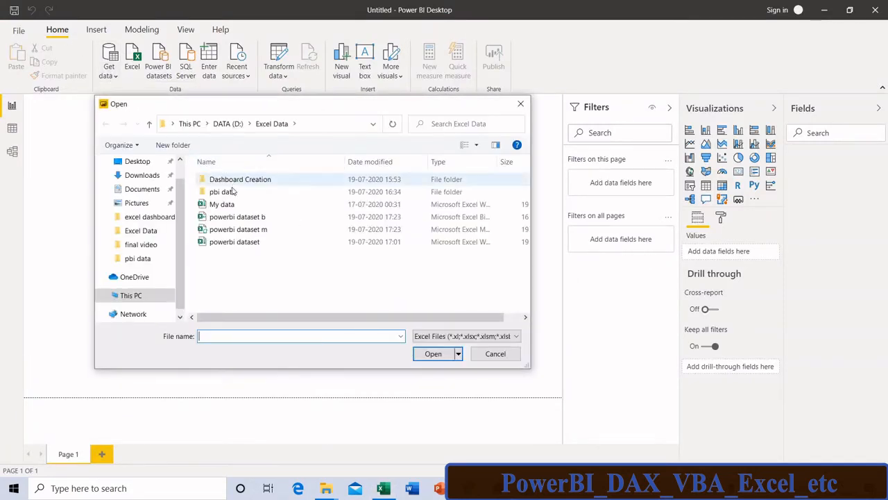
{"action": "double_click", "coordinate": [242, 243]}
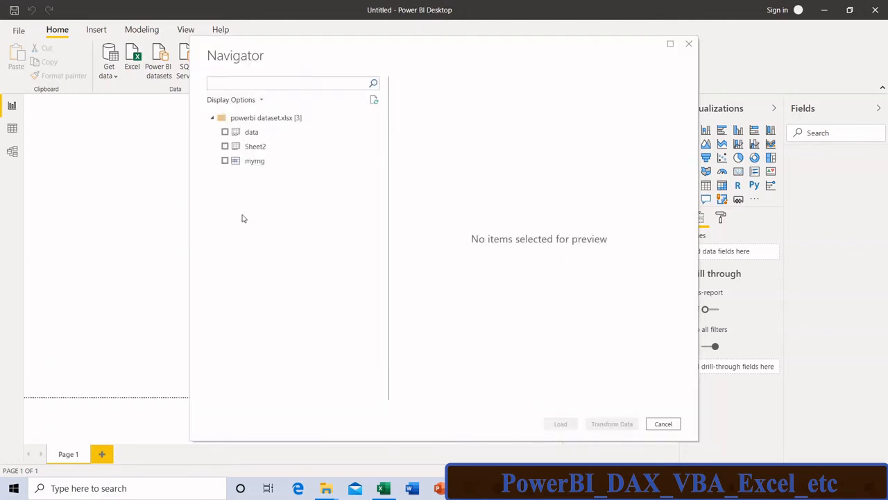
{"action": "left_click", "coordinate": [224, 161]}
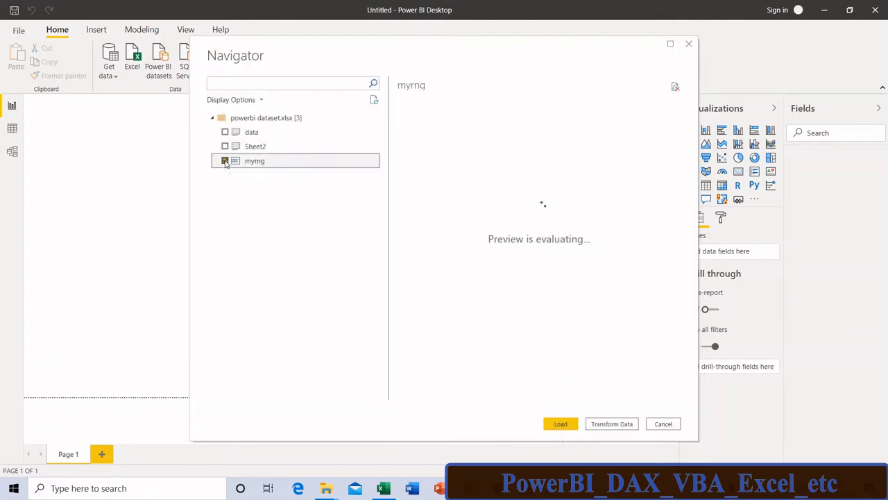
{"action": "left_click", "coordinate": [561, 424]}
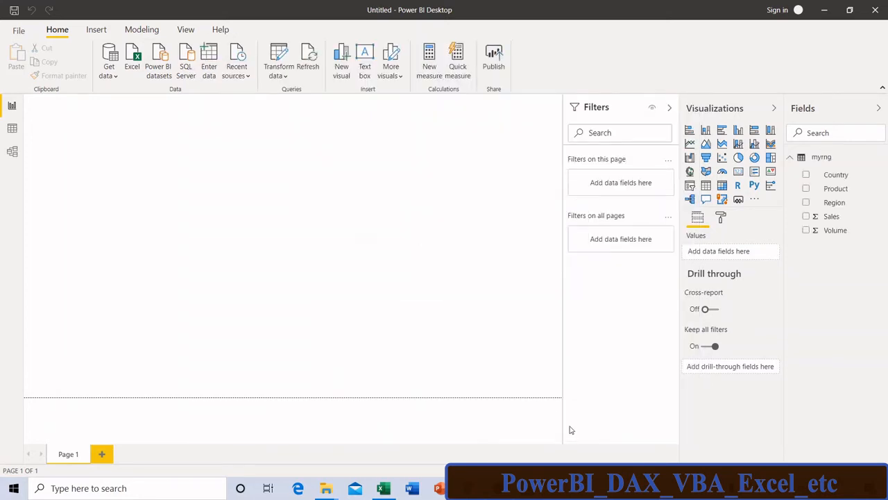
Open the Data view and examine the rows and column headers of the myrng table
{"action": "left_click", "coordinate": [6, 133]}
{"action": "left_click", "coordinate": [823, 185]}
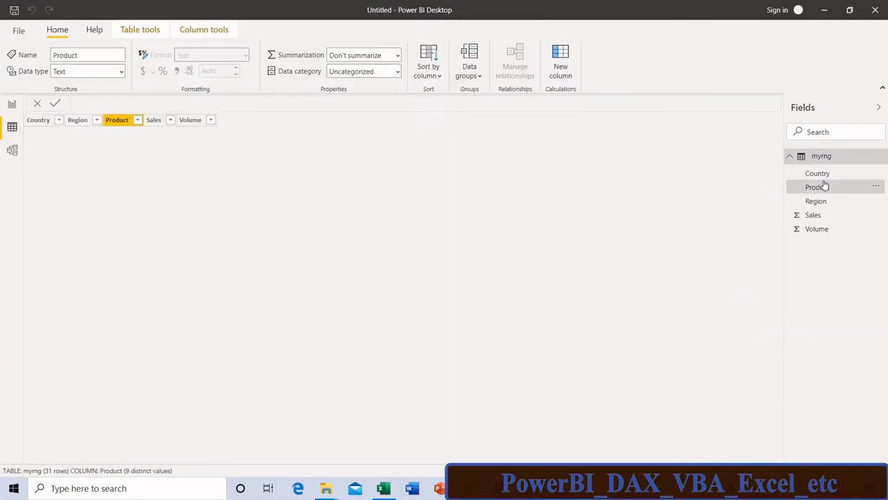
{"action": "left_click", "coordinate": [822, 157]}
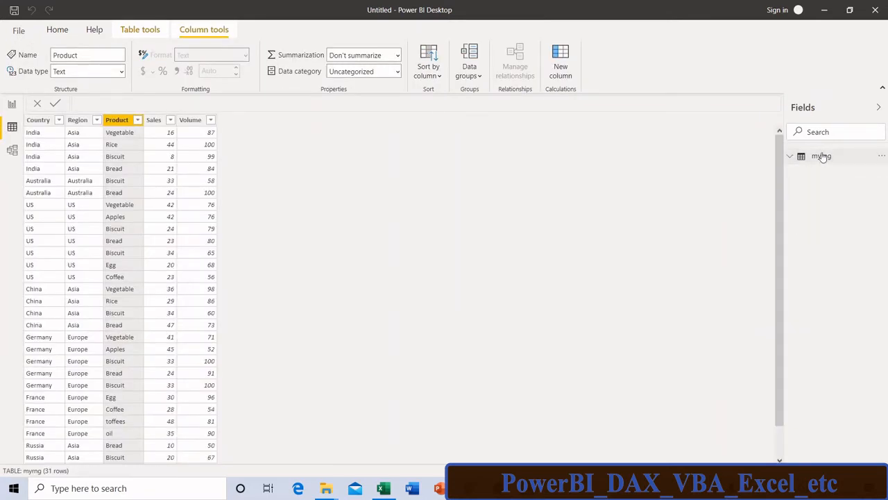
{"action": "left_click", "coordinate": [823, 157]}
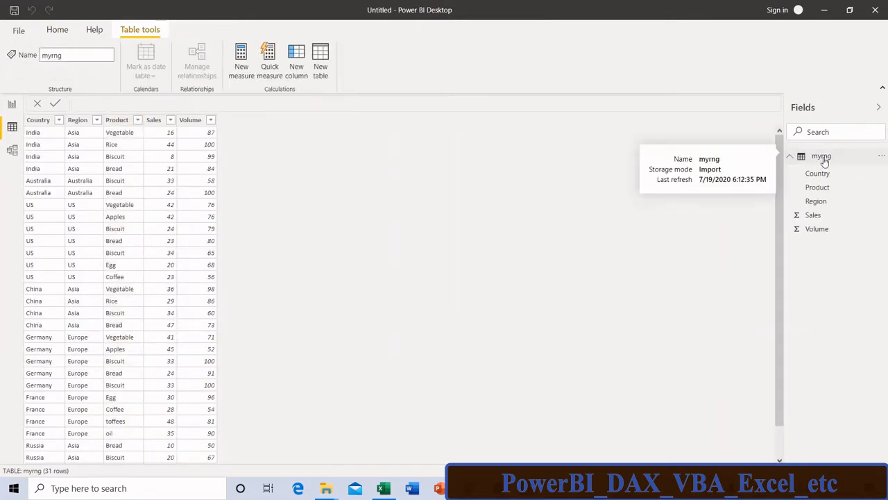
{"action": "left_click", "coordinate": [824, 161]}
{"action": "double_click", "coordinate": [824, 158]}
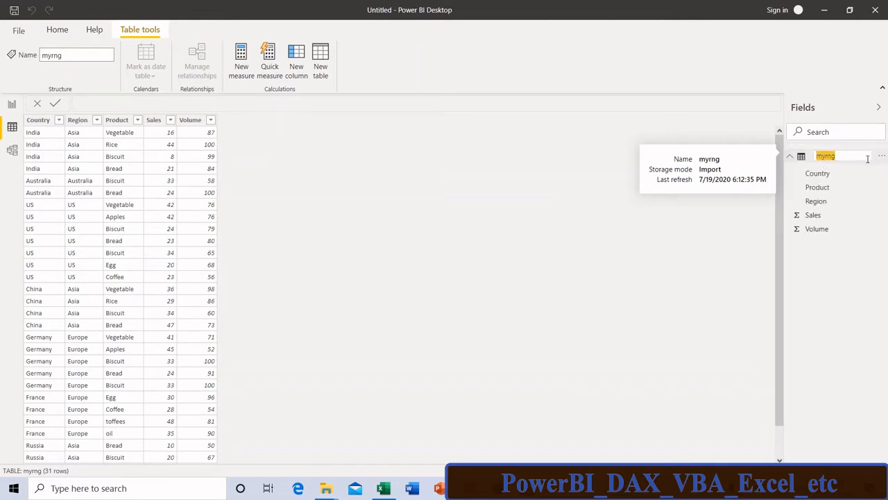
{"action": "key", "text": "Return"}
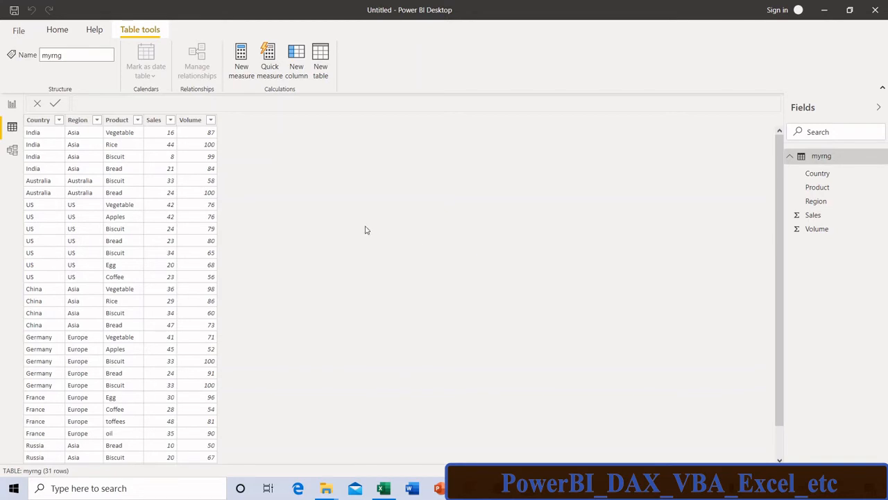
Look at the Report view and the myrng table in the Model view, and return to the Report view
{"action": "left_click", "coordinate": [12, 107]}
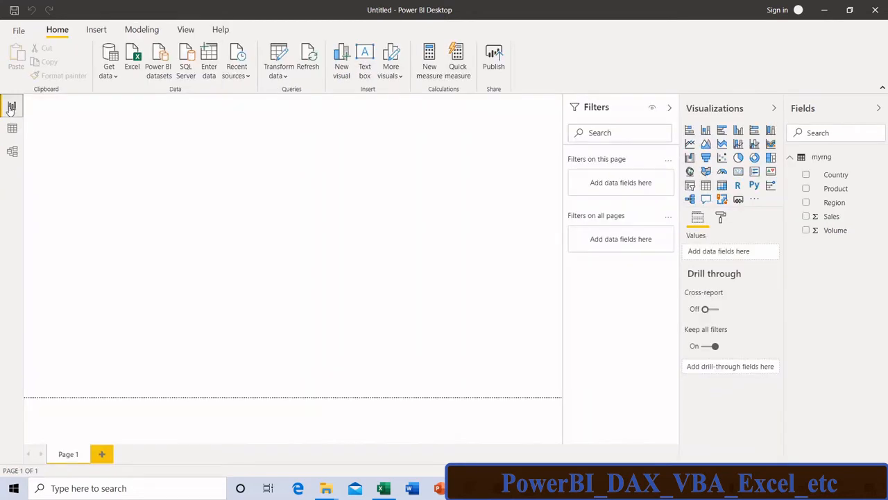
{"action": "left_click", "coordinate": [12, 151]}
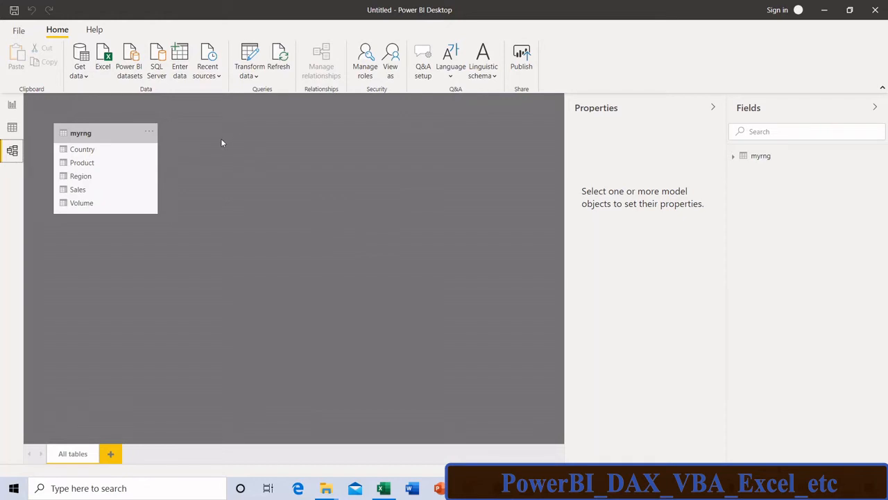
{"action": "left_click", "coordinate": [12, 106]}
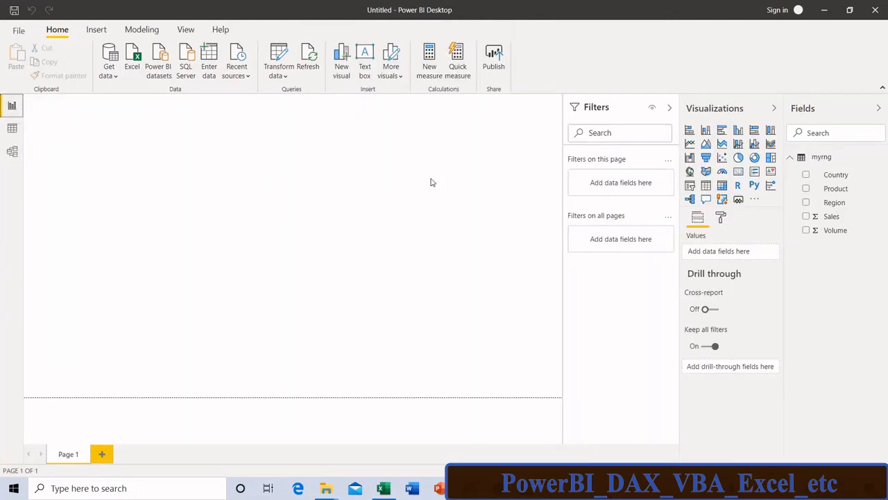
In the Data view, examine the Country, Region and Sales columns, including the sort and filter options for Sales
{"action": "left_click", "coordinate": [12, 128]}
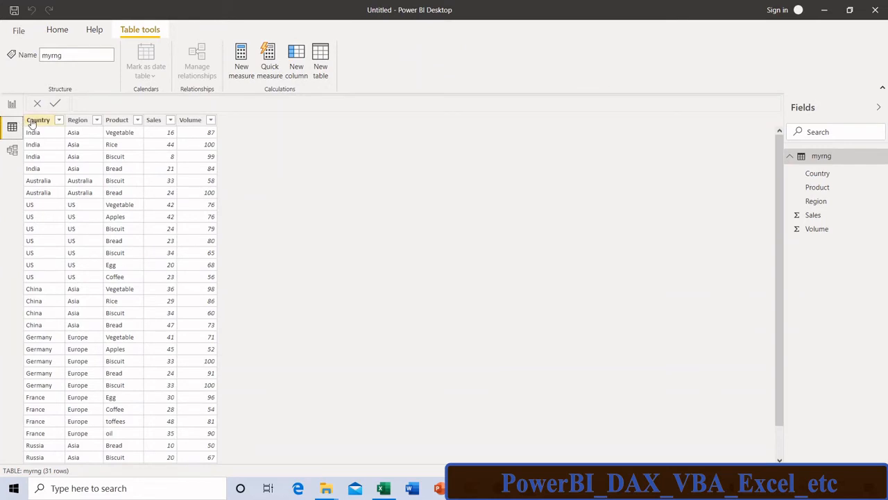
{"action": "left_click", "coordinate": [56, 120]}
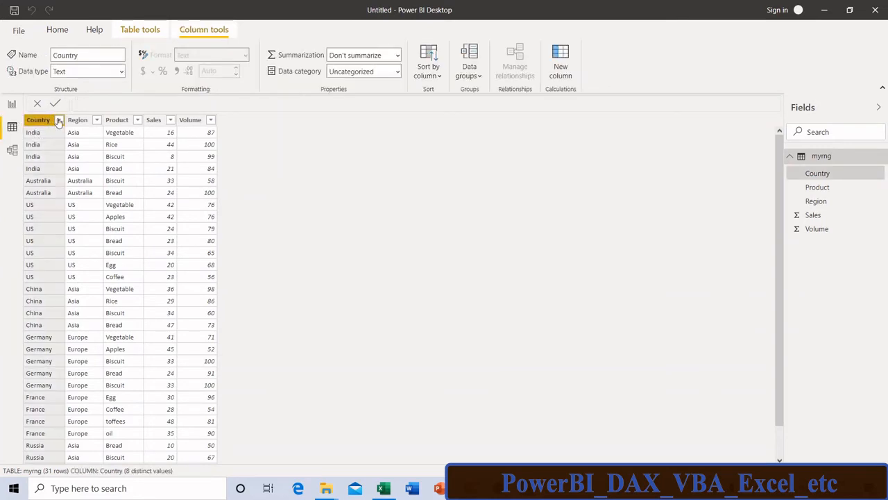
{"action": "left_click", "coordinate": [59, 120]}
{"action": "left_click", "coordinate": [81, 122]}
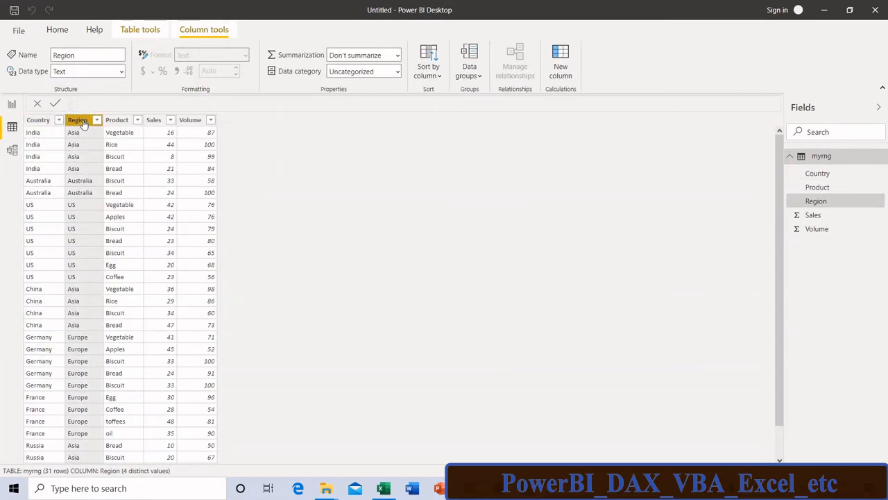
{"action": "left_click", "coordinate": [170, 120]}
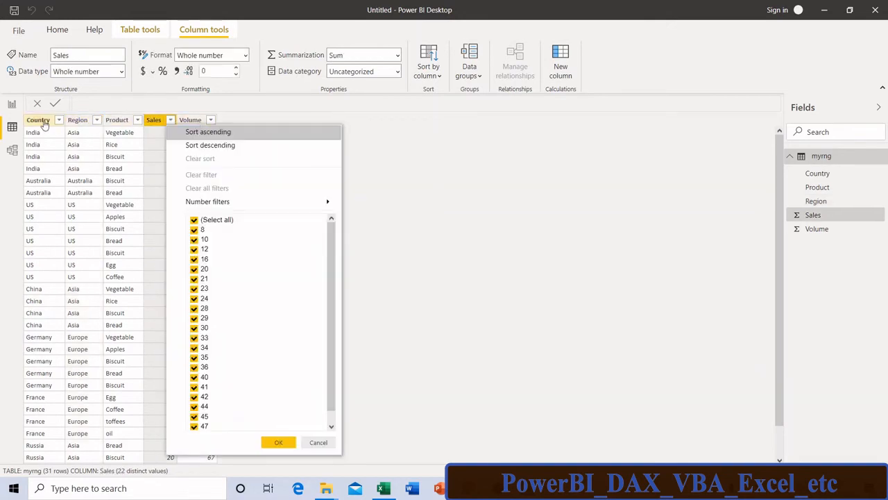
{"action": "left_click", "coordinate": [44, 122]}
Return to the Report view and look at the options for getting, importing and removing visuals
{"action": "left_click", "coordinate": [12, 106]}
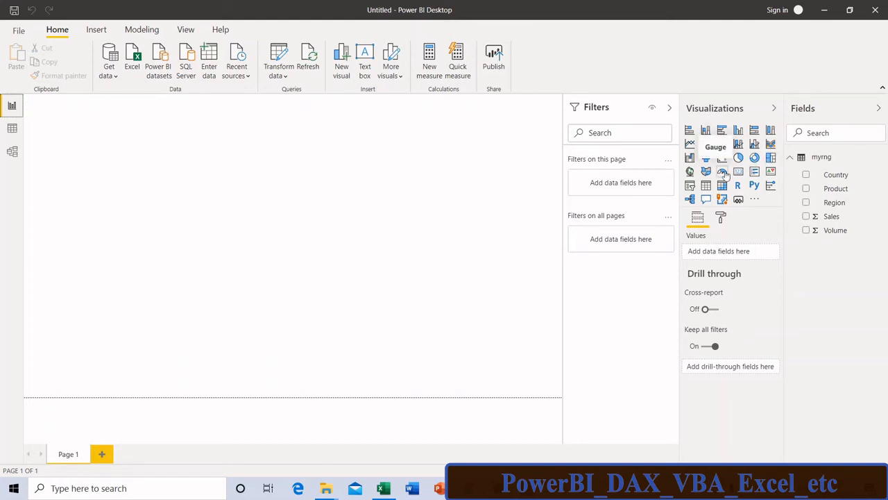
{"action": "left_click", "coordinate": [755, 200]}
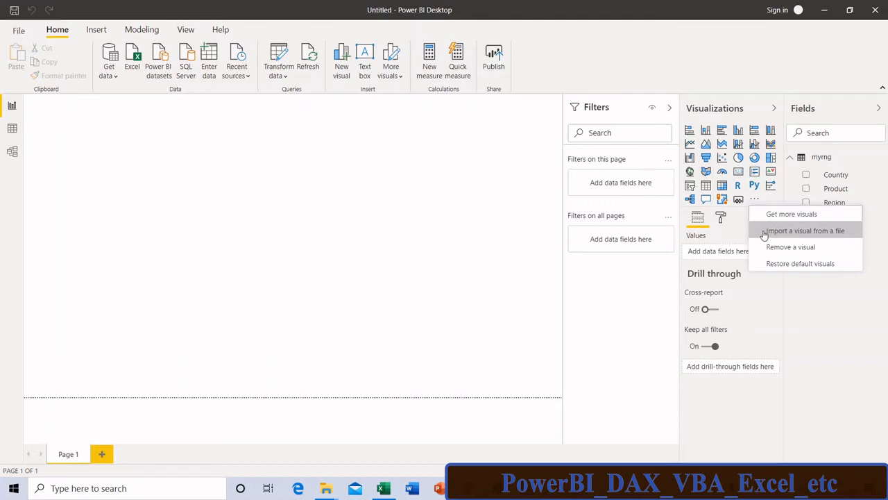
{"action": "left_click", "coordinate": [486, 201]}
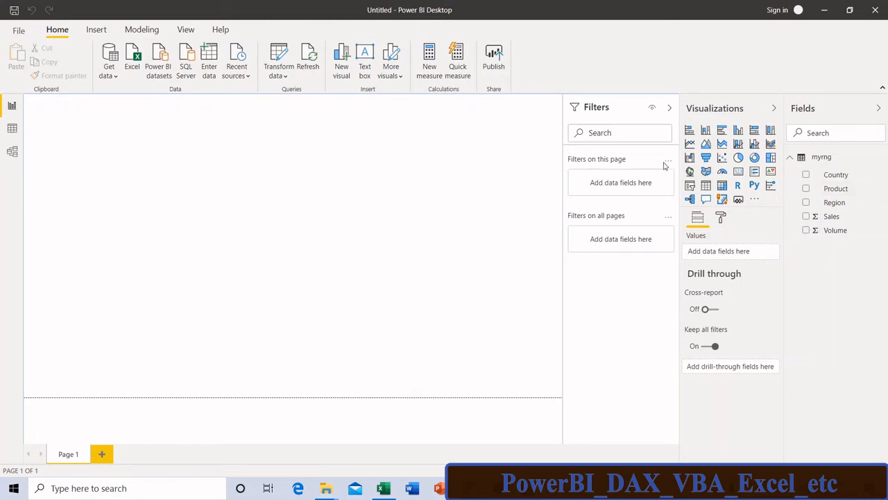
Add a table visual to the report page and move it to the middle of the canvas
{"action": "left_click", "coordinate": [706, 186]}
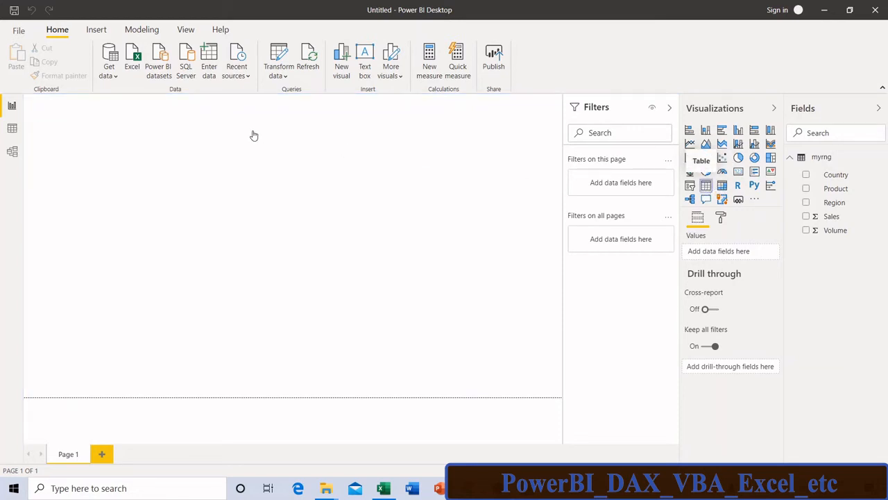
{"action": "left_click", "coordinate": [203, 161]}
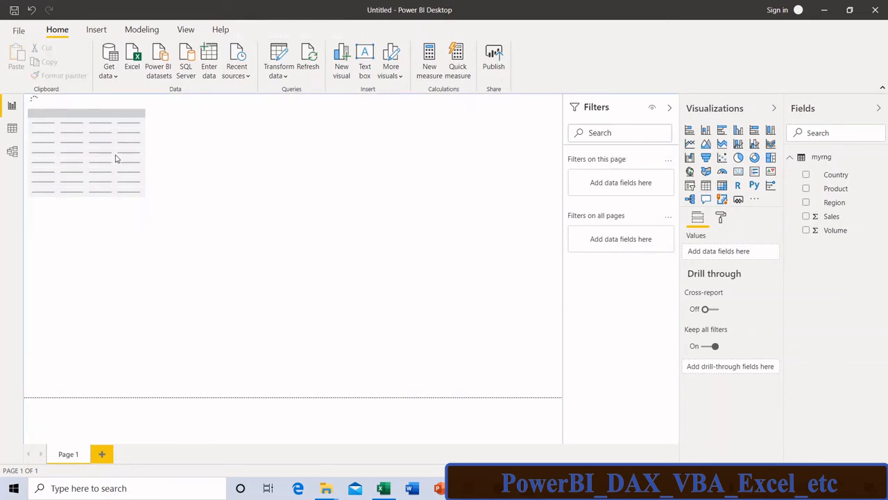
{"action": "left_click_drag", "start_coordinate": [116, 159], "coordinate": [254, 179]}
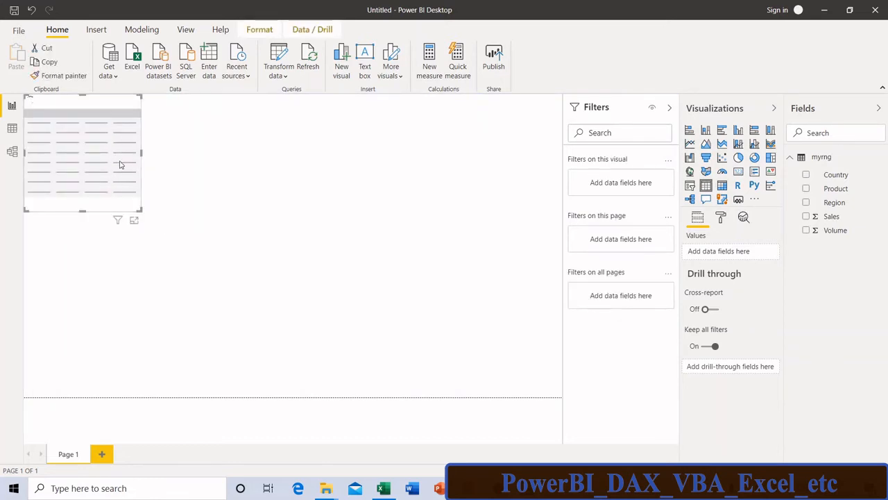
{"action": "left_click_drag", "start_coordinate": [118, 160], "coordinate": [367, 236]}
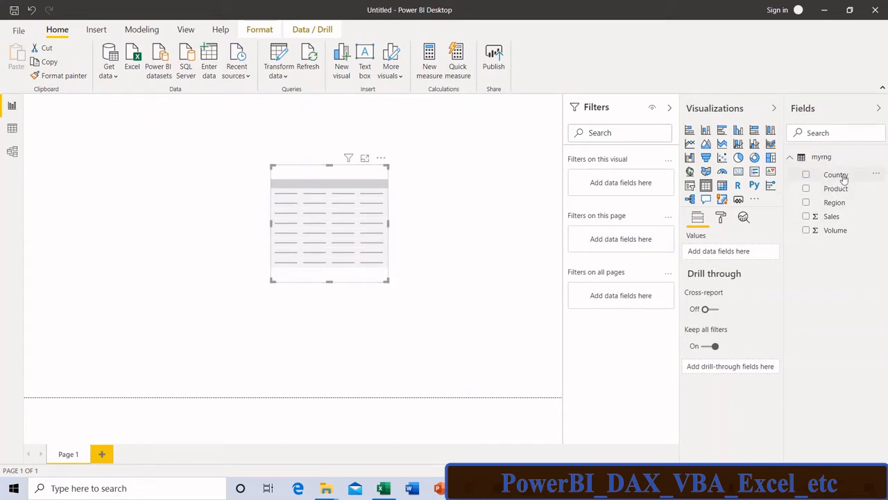
Fill the table visual with the Country, Product and Sales fields, and enlarge it to show more rows
{"action": "left_click", "coordinate": [806, 175]}
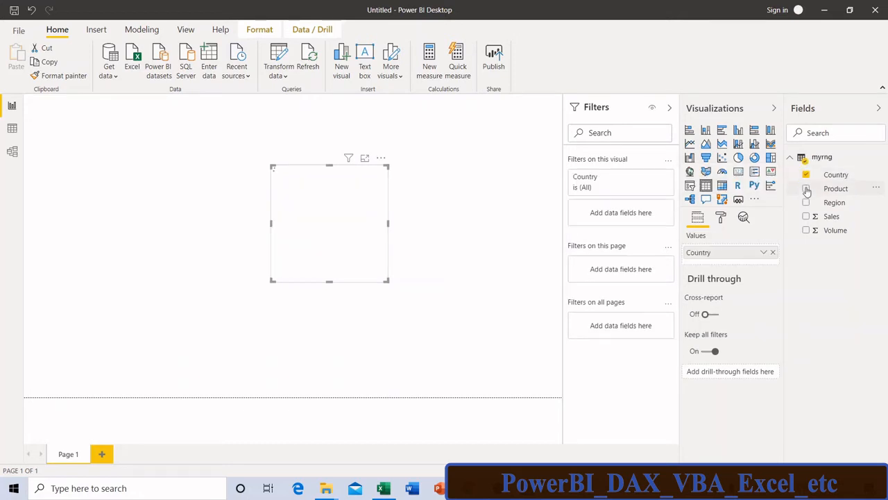
{"action": "left_click", "coordinate": [807, 188]}
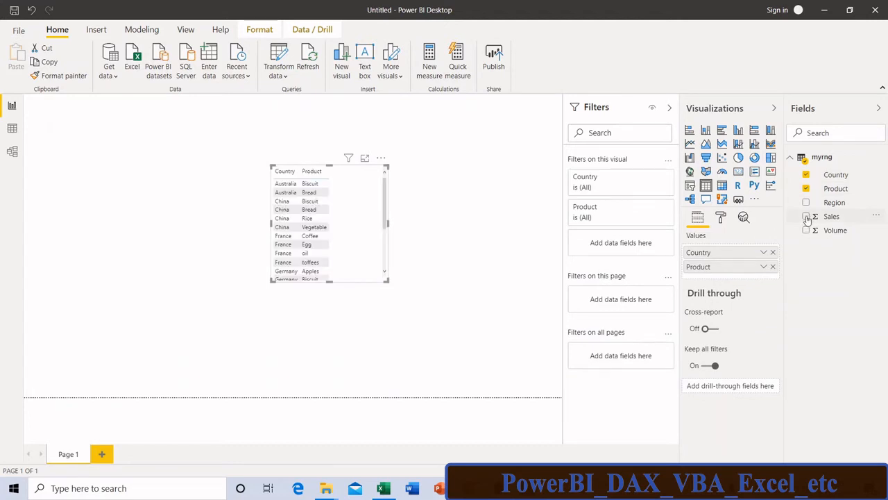
{"action": "left_click", "coordinate": [806, 217]}
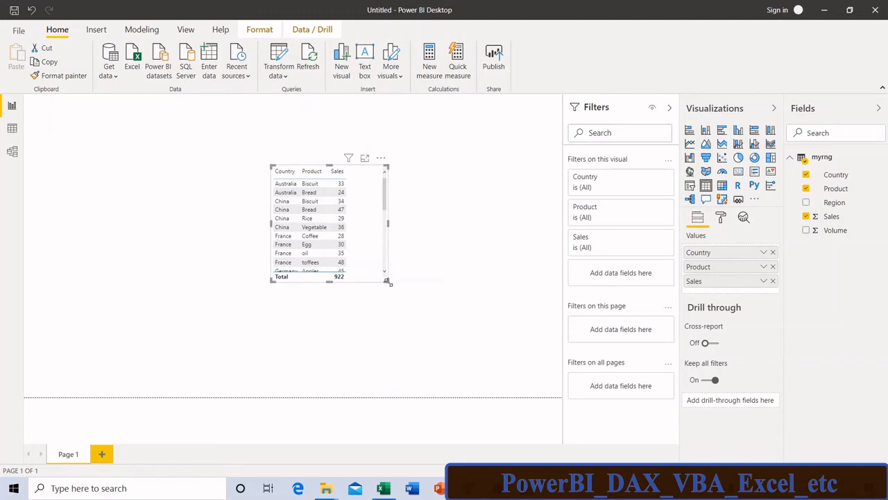
{"action": "left_click_drag", "start_coordinate": [389, 283], "coordinate": [489, 336]}
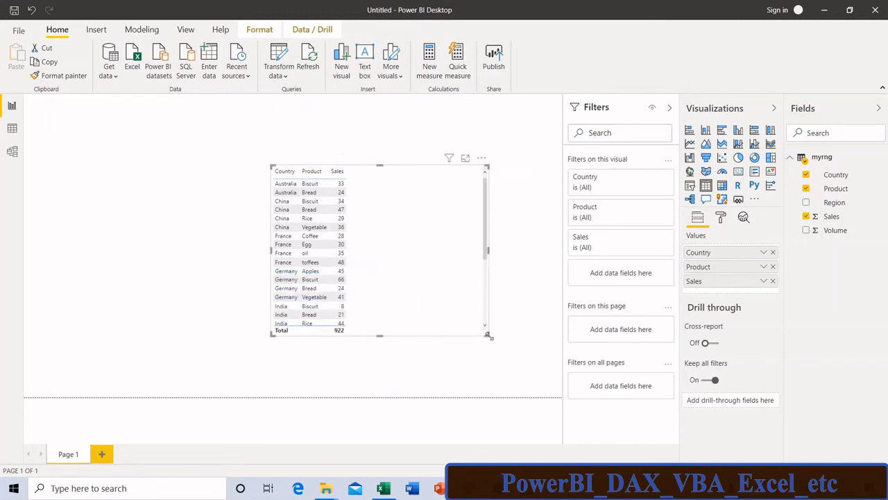
{"action": "left_click", "coordinate": [212, 224]}
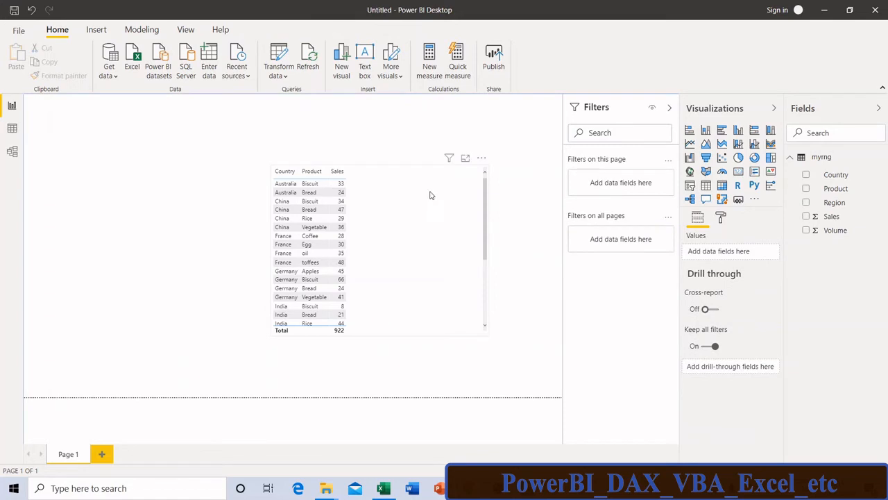
Add a slicer for the Region field beside the table visual and reduce the slicer's height
{"action": "left_click", "coordinate": [692, 190]}
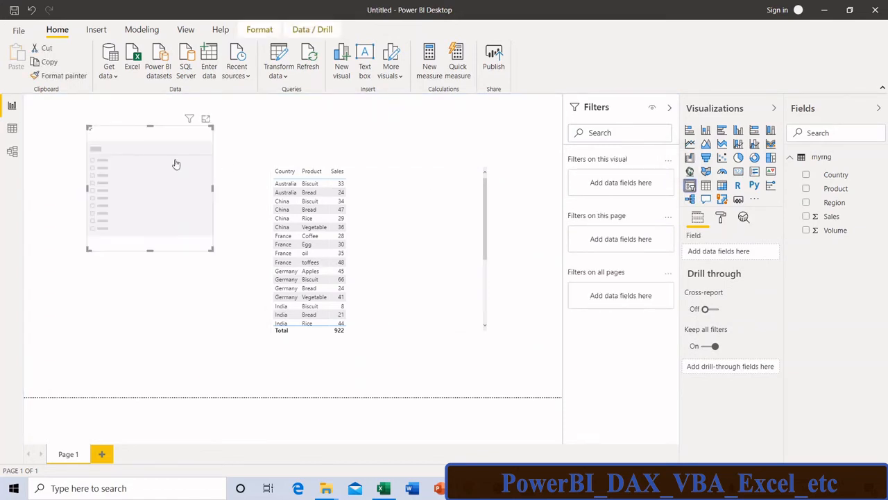
{"action": "left_click", "coordinate": [806, 202]}
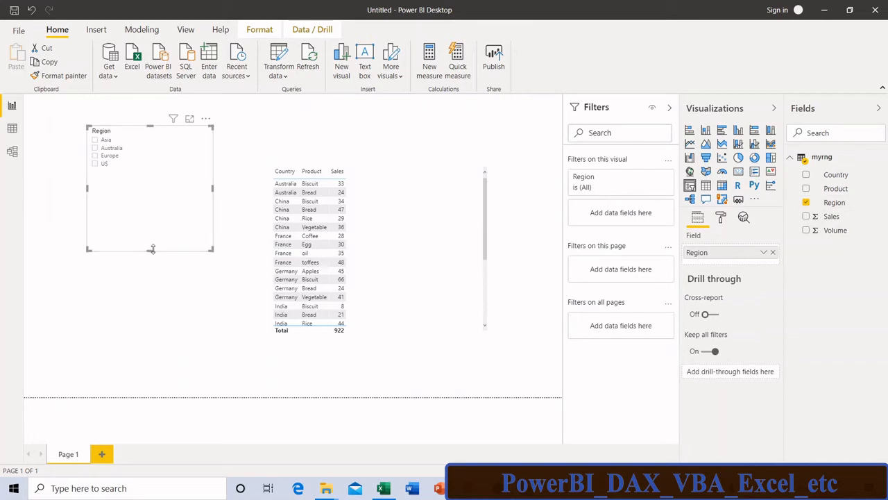
{"action": "left_click_drag", "start_coordinate": [148, 250], "coordinate": [148, 212]}
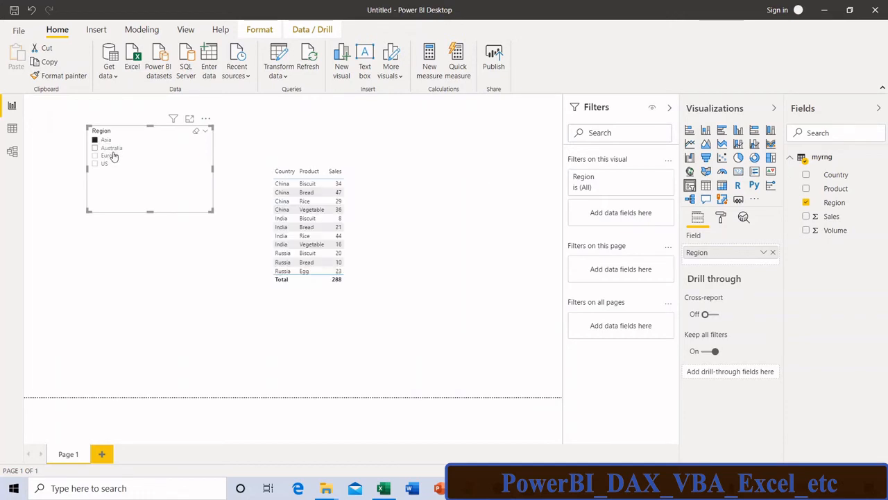
Filter the table visual with the Region slicer, first by Australia and finally by Europe
{"action": "left_click", "coordinate": [113, 149]}
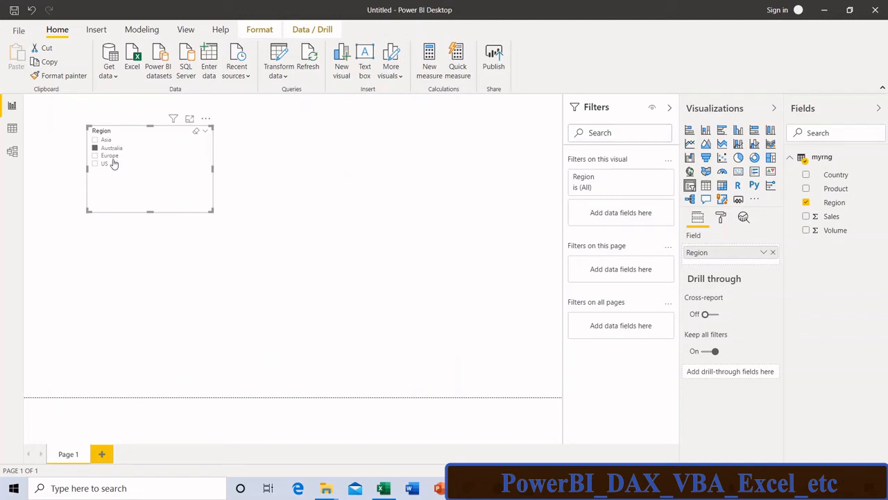
{"action": "left_click", "coordinate": [114, 157]}
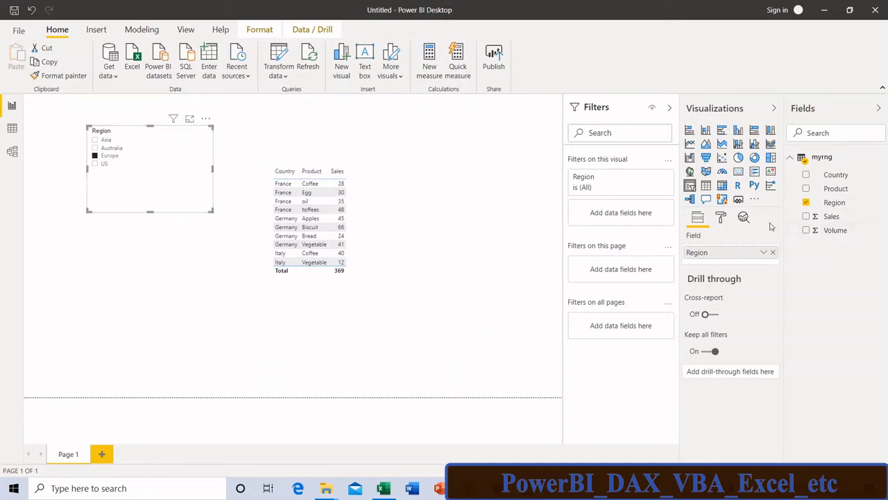
Turn off multi-select with CTRL for the Region slicer and add Australia to the Europe selection
{"action": "left_click", "coordinate": [721, 220]}
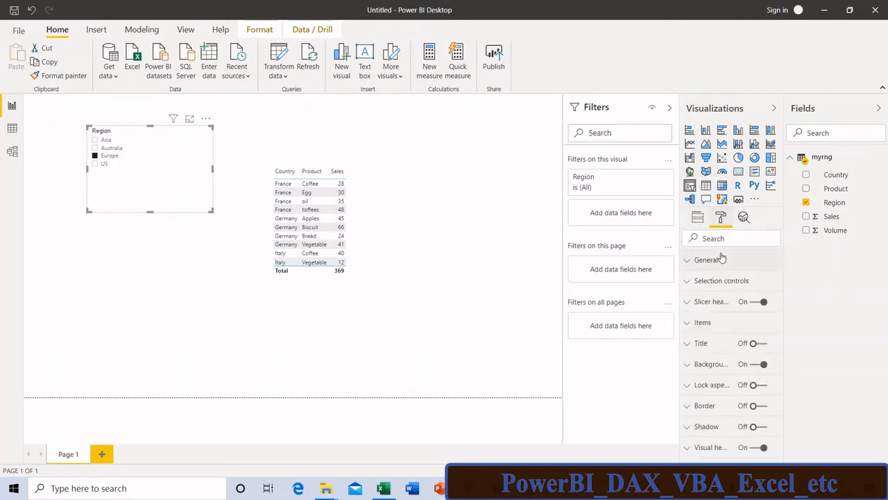
{"action": "left_click", "coordinate": [722, 281]}
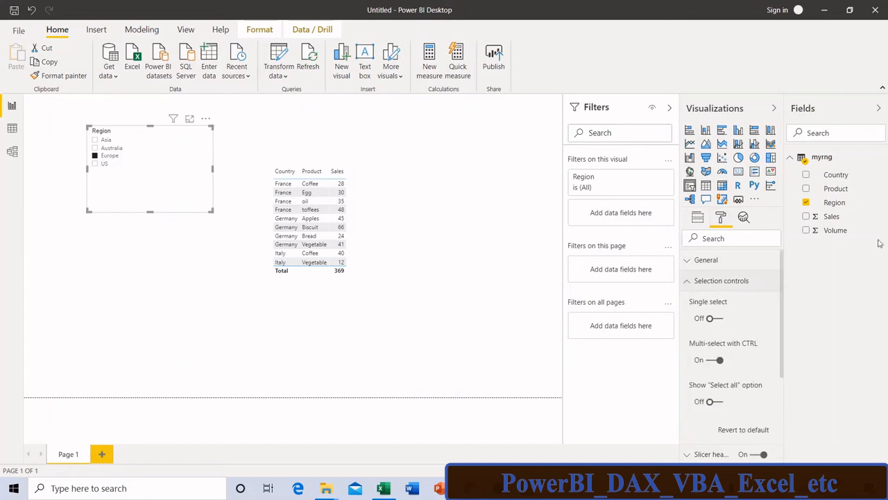
{"action": "left_click", "coordinate": [707, 363]}
{"action": "left_click", "coordinate": [106, 143]}
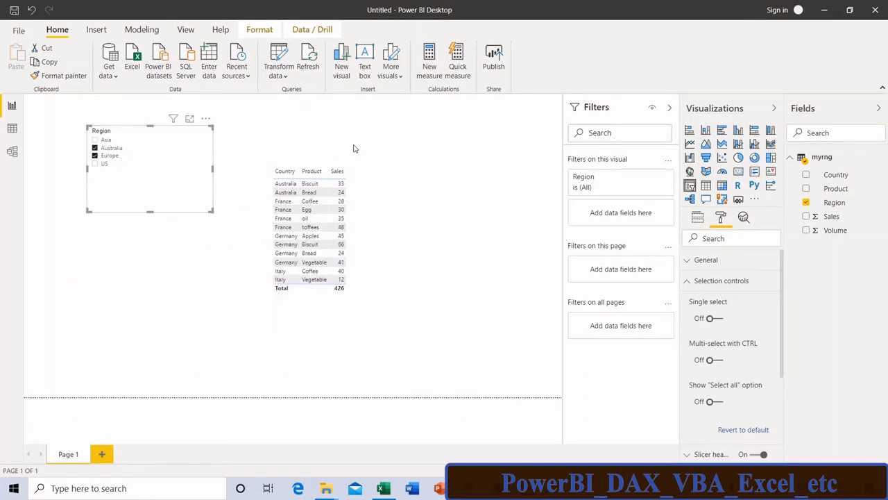
Add a clustered column chart to the report page and move it to the free area beside the table visual
{"action": "left_click", "coordinate": [470, 104]}
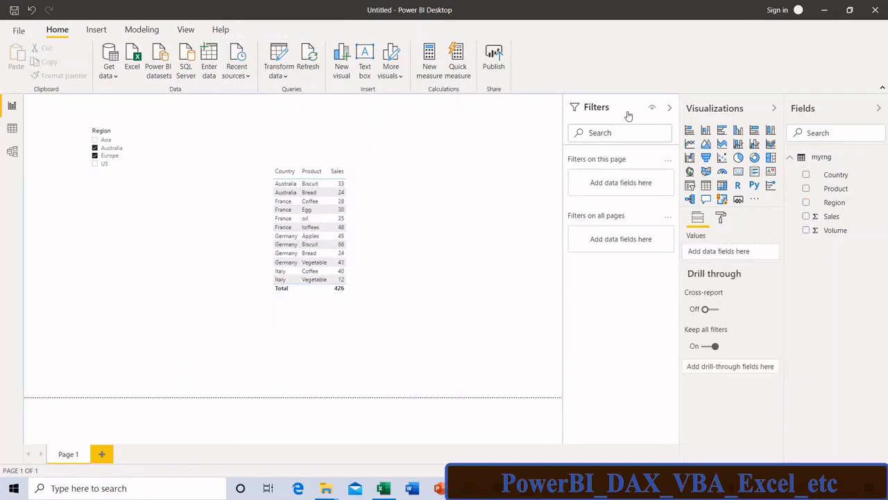
{"action": "left_click", "coordinate": [739, 133]}
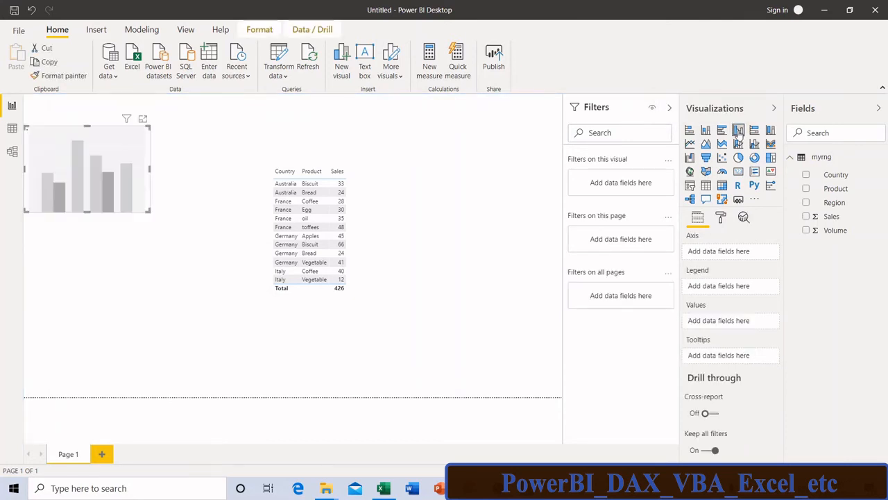
{"action": "left_click_drag", "start_coordinate": [287, 197], "coordinate": [516, 194]}
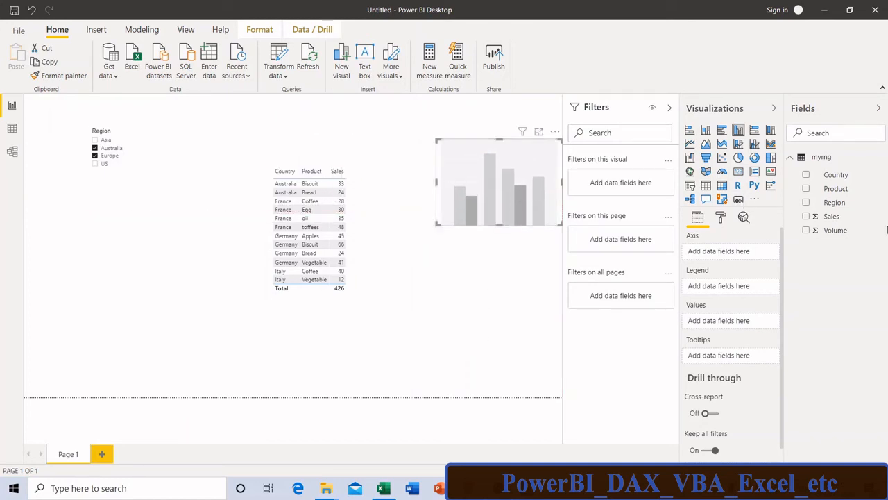
Fill the column chart with Country as axis, Product as legend and Sales as values, and enlarge it
{"action": "left_click", "coordinate": [806, 176]}
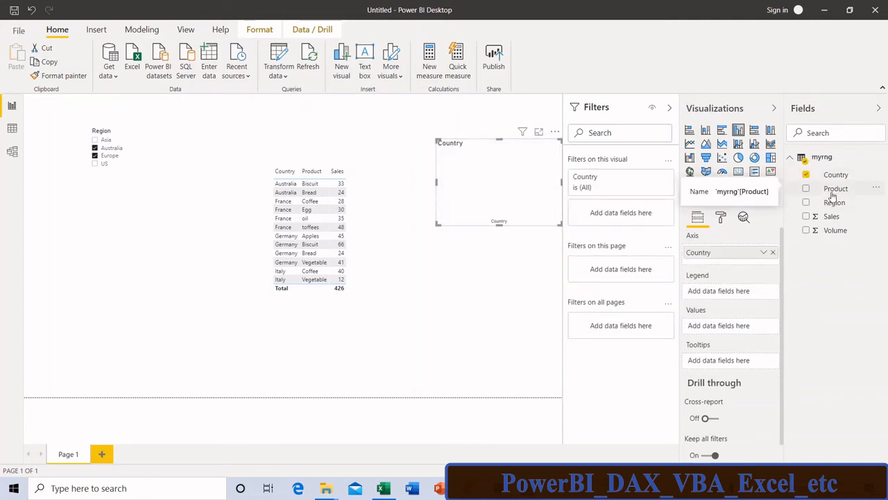
{"action": "left_click_drag", "start_coordinate": [833, 195], "coordinate": [722, 298]}
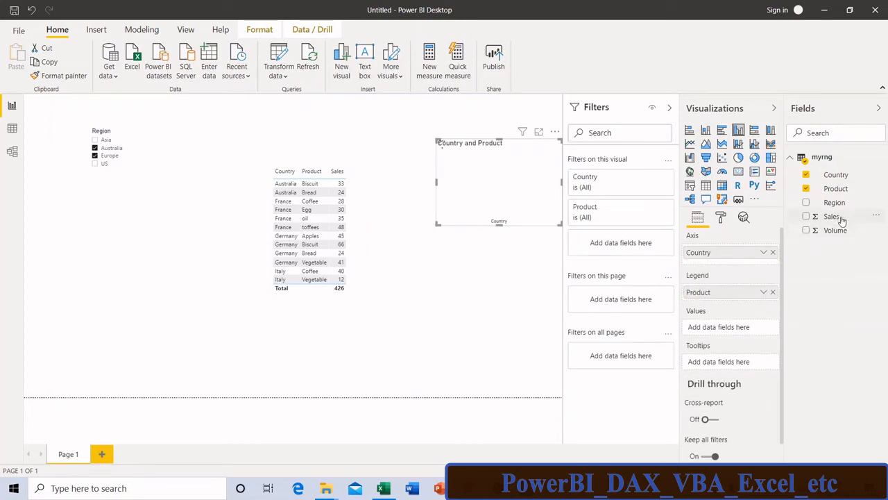
{"action": "left_click_drag", "start_coordinate": [836, 217], "coordinate": [738, 331]}
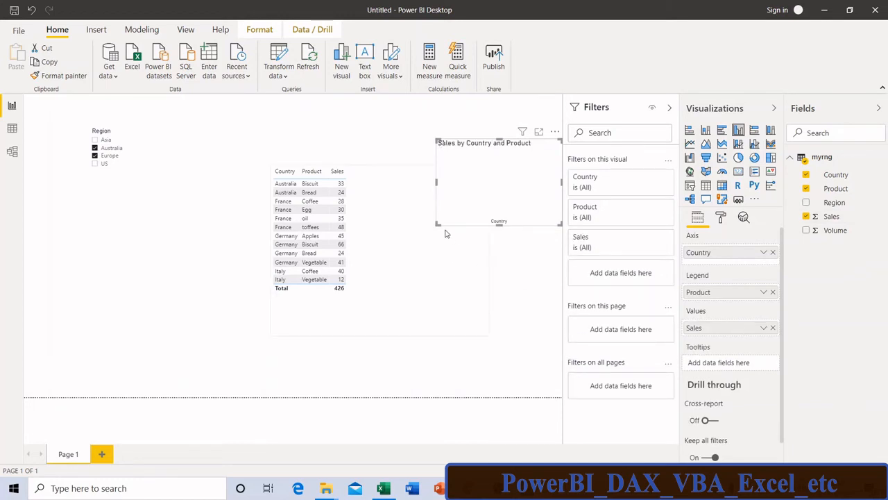
{"action": "left_click_drag", "start_coordinate": [436, 222], "coordinate": [401, 278]}
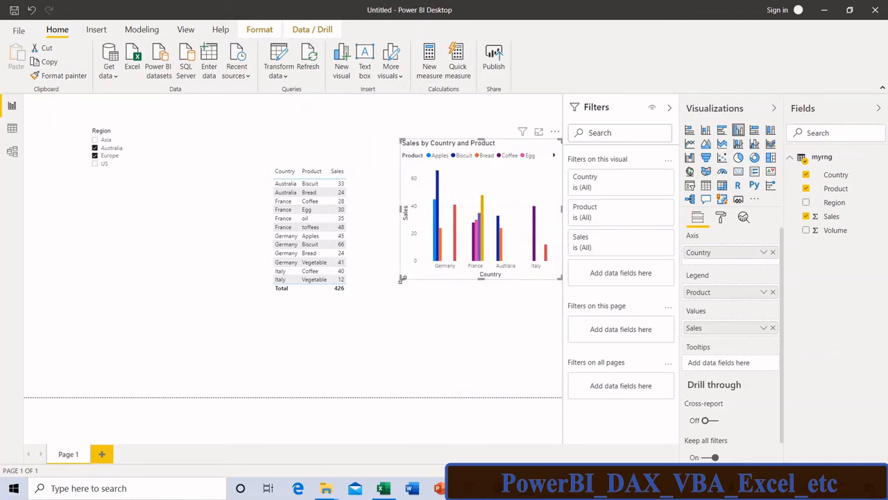
{"action": "left_click", "coordinate": [111, 78]}
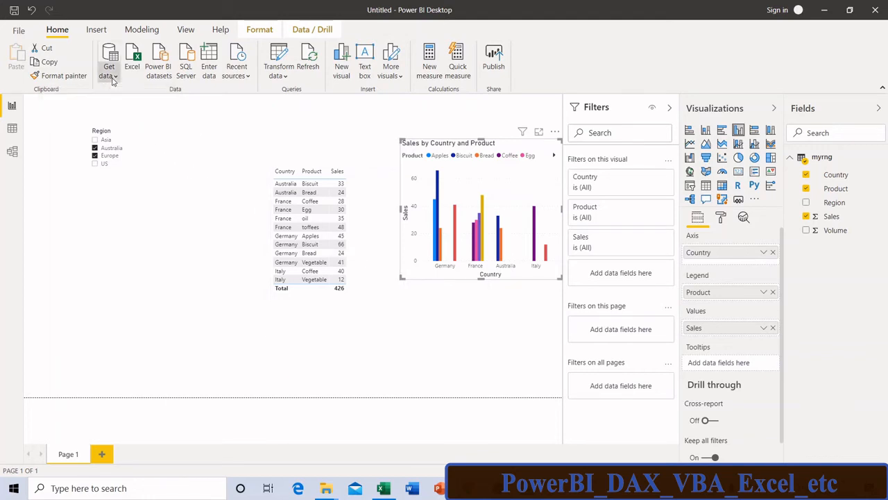
{"action": "left_click", "coordinate": [146, 117]}
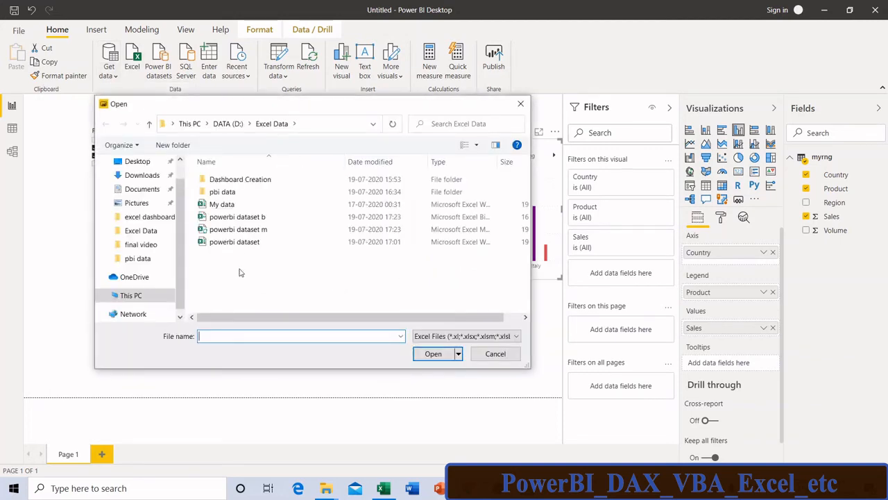
{"action": "double_click", "coordinate": [239, 242]}
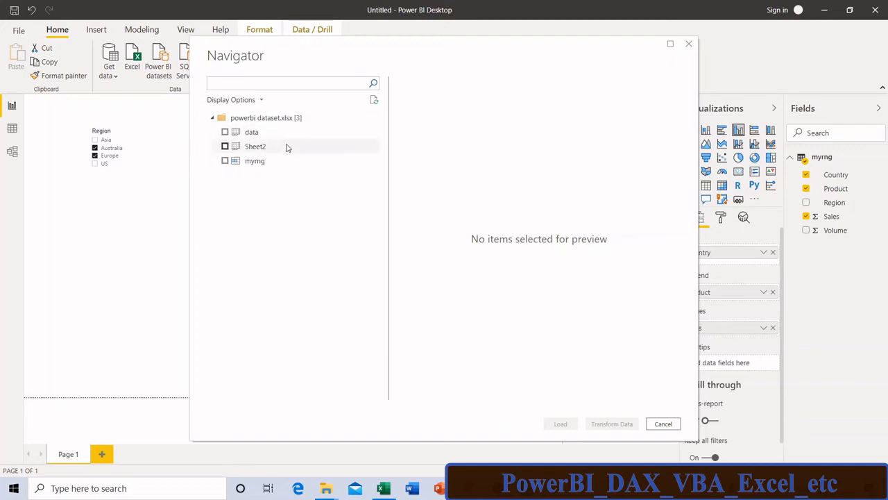
{"action": "left_click", "coordinate": [690, 45]}
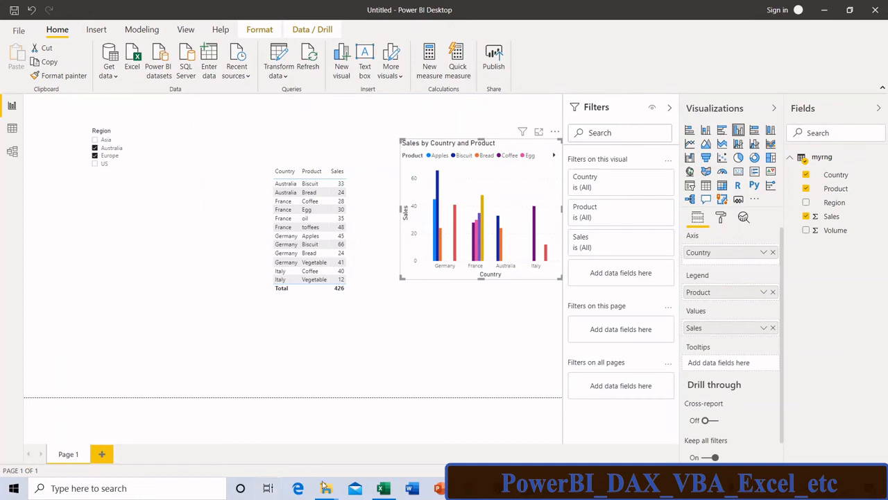
Switch to File Explorer, open the data1 workbook from the pbi data folder and examine its headers and rows
{"action": "mouse_move", "coordinate": [327, 489]}
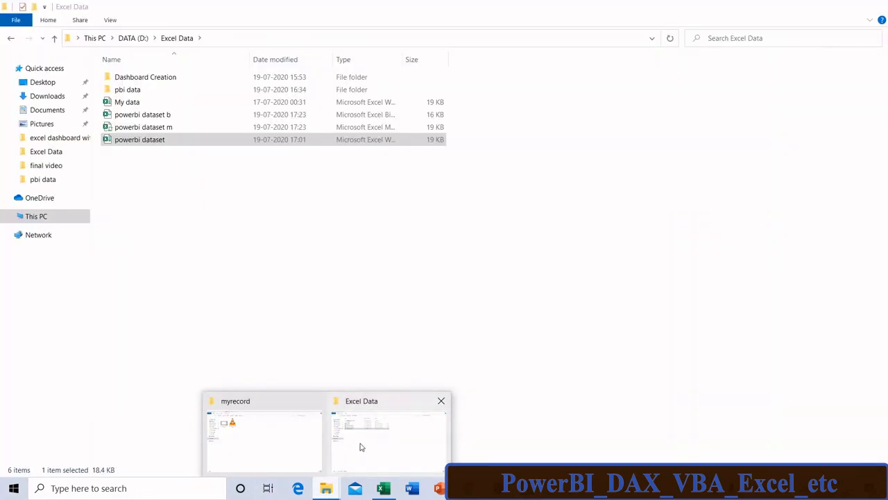
{"action": "left_click", "coordinate": [360, 448]}
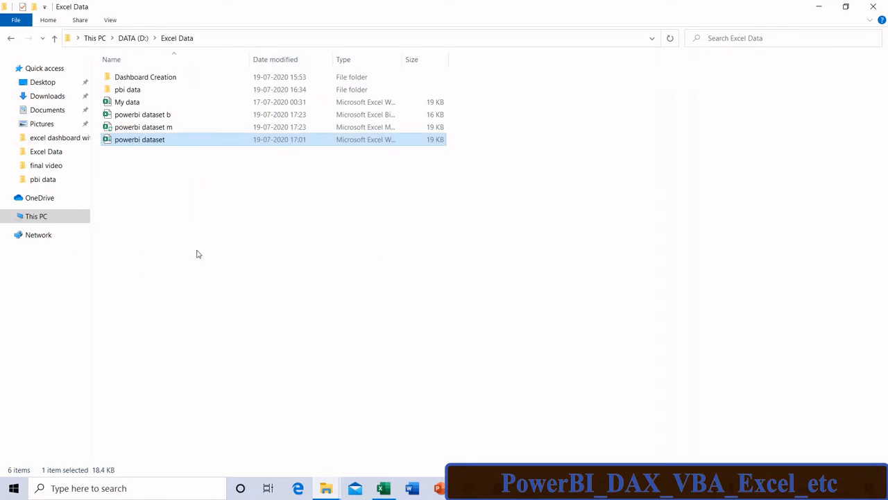
{"action": "double_click", "coordinate": [158, 91]}
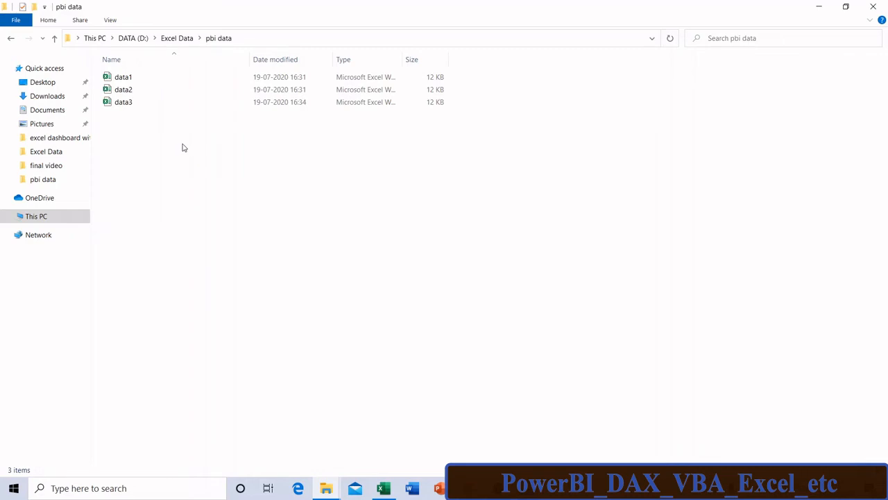
{"action": "double_click", "coordinate": [134, 82]}
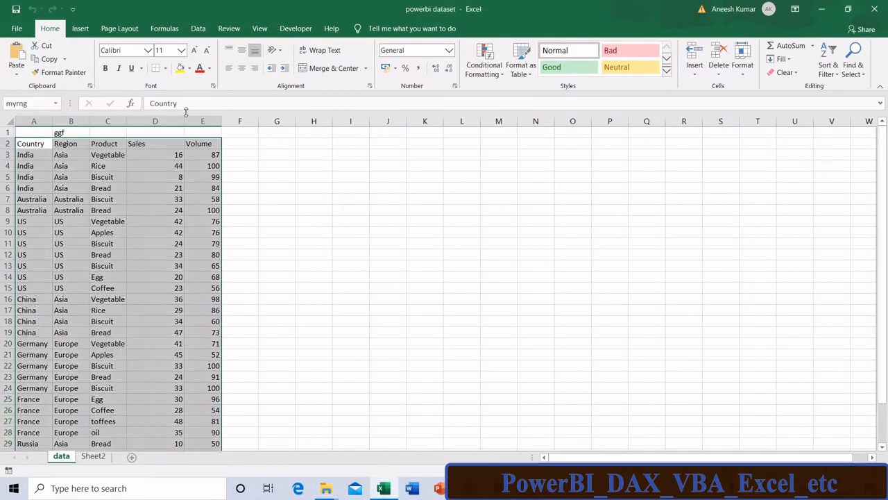
{"action": "left_click", "coordinate": [385, 488]}
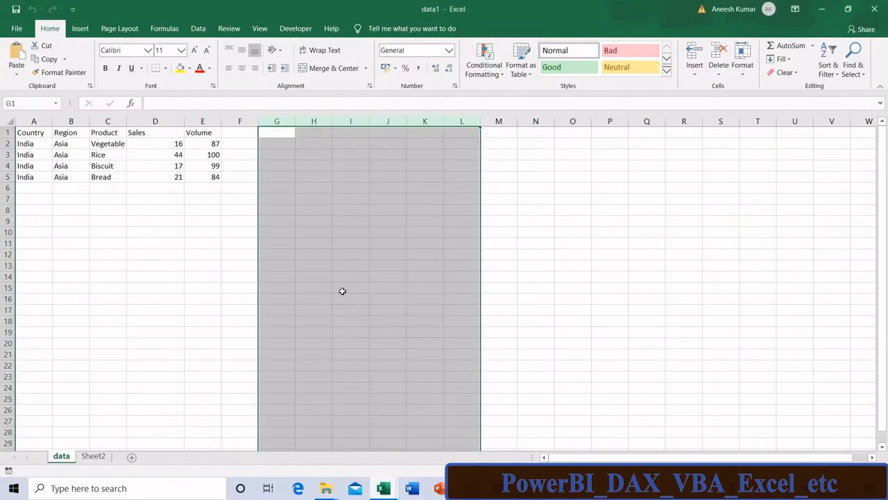
{"action": "left_click", "coordinate": [105, 220]}
{"action": "double_click", "coordinate": [37, 131]}
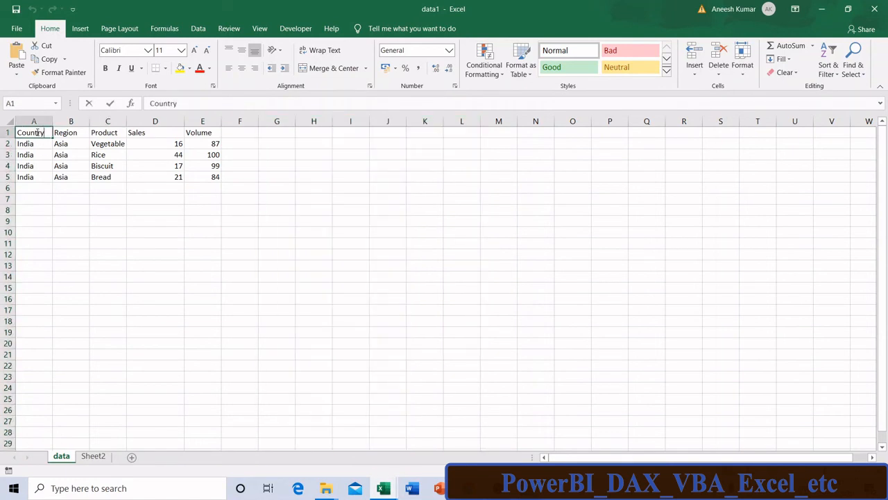
{"action": "left_click", "coordinate": [196, 287]}
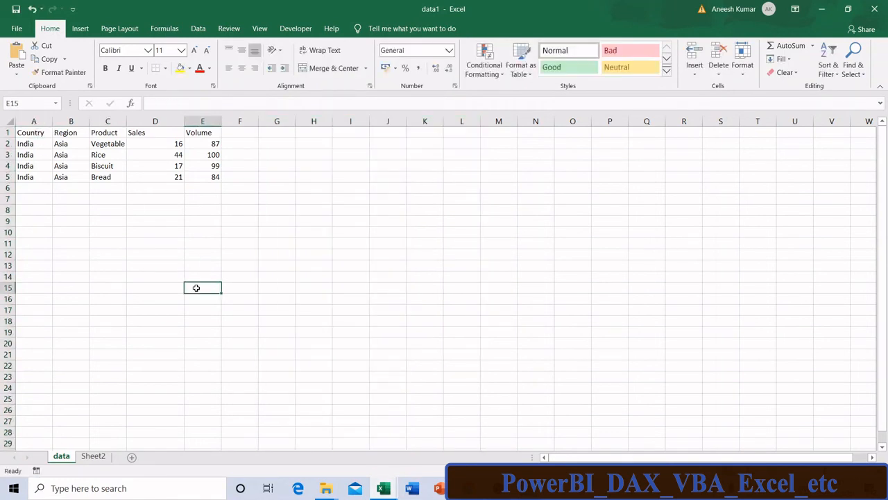
Open the data3 workbook from the pbi data folder and examine its headers and data rows
{"action": "key", "text": "alt+Tab"}
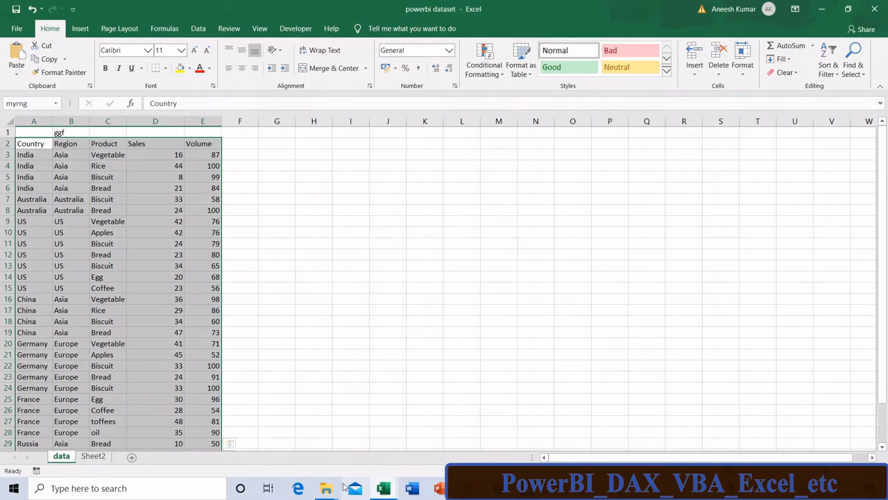
{"action": "mouse_move", "coordinate": [330, 488]}
{"action": "left_click", "coordinate": [362, 456]}
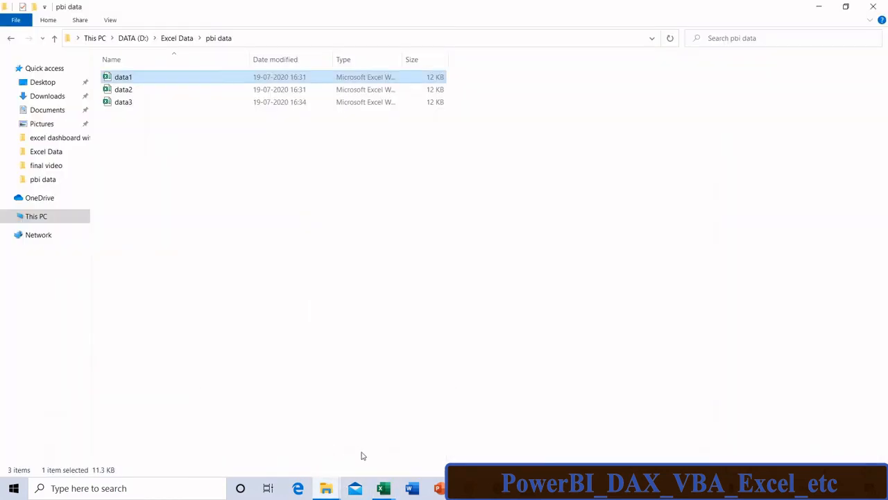
{"action": "double_click", "coordinate": [134, 105]}
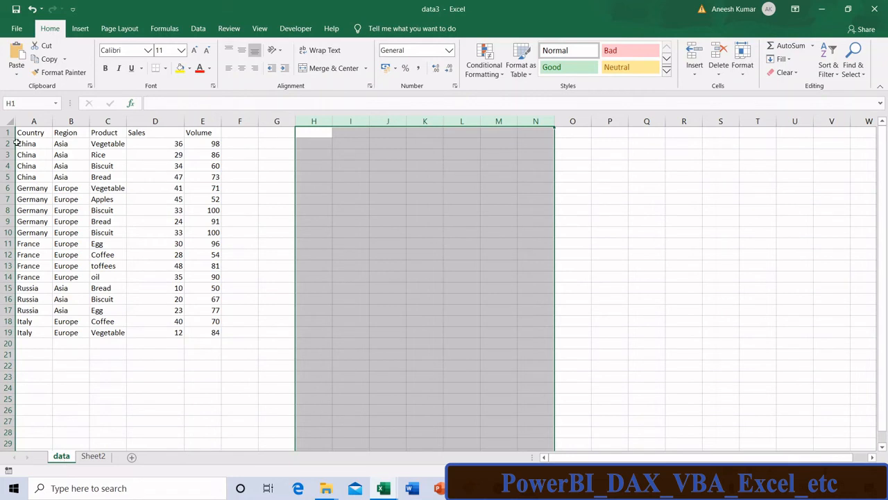
{"action": "left_click_drag", "start_coordinate": [6, 143], "coordinate": [6, 332]}
{"action": "left_click", "coordinate": [214, 186]}
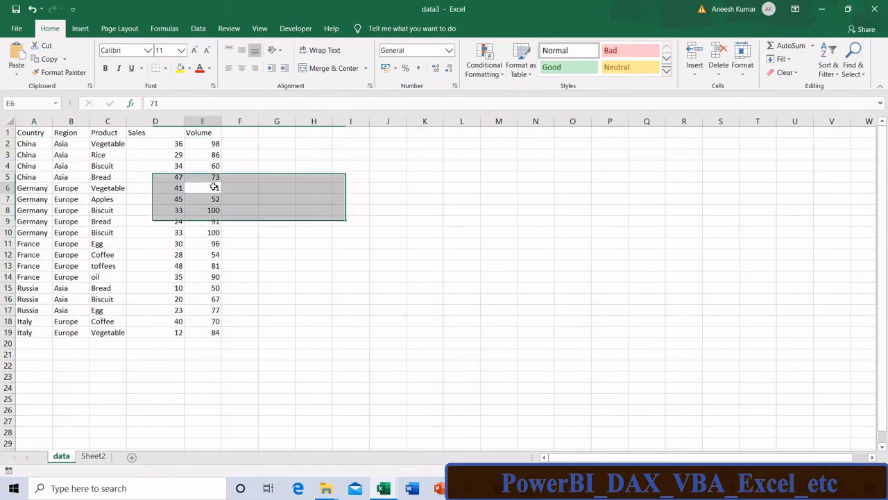
{"action": "left_click", "coordinate": [325, 489]}
{"action": "left_click", "coordinate": [371, 448]}
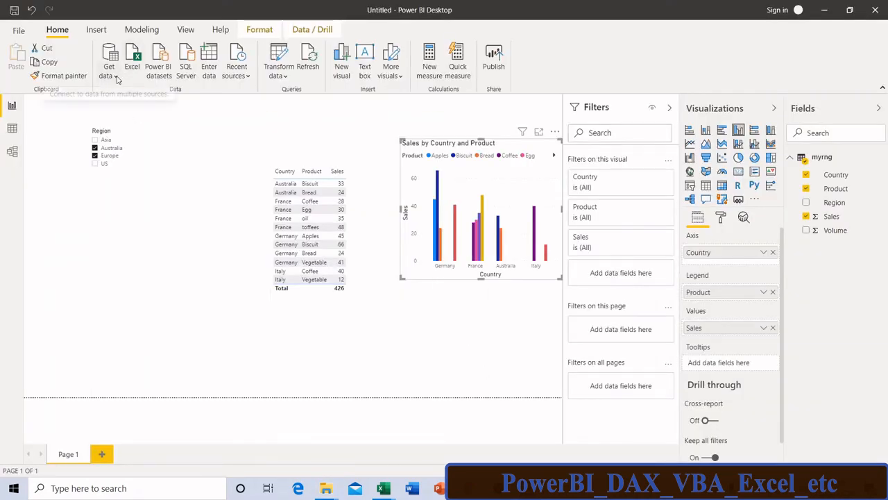
Switch to Power BI Desktop and start a new data import with the Folder source
{"action": "left_click", "coordinate": [110, 73]}
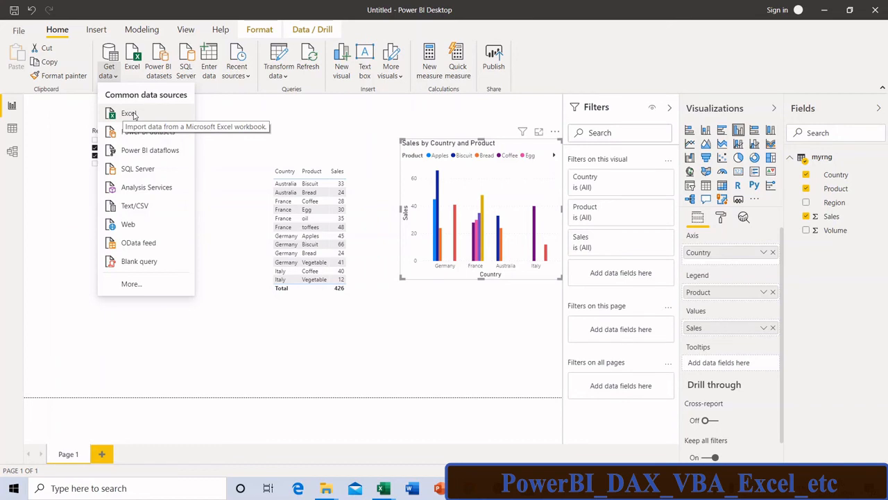
{"action": "left_click", "coordinate": [134, 285]}
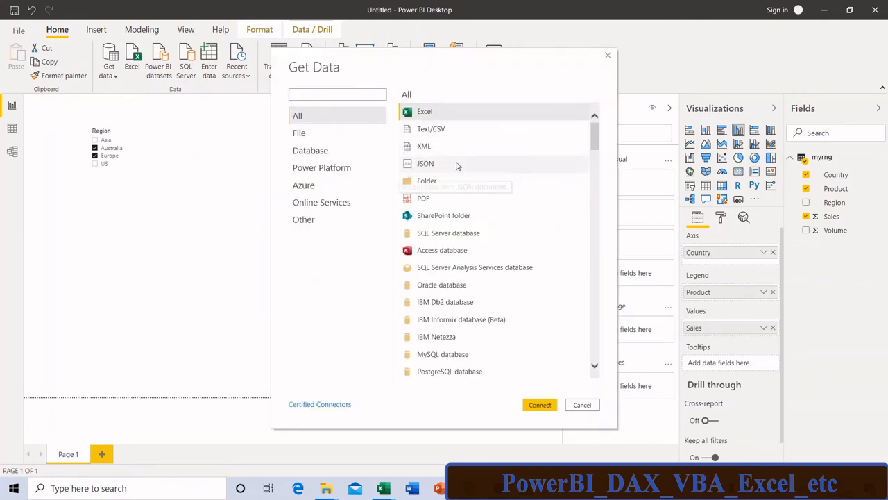
{"action": "left_click", "coordinate": [438, 182]}
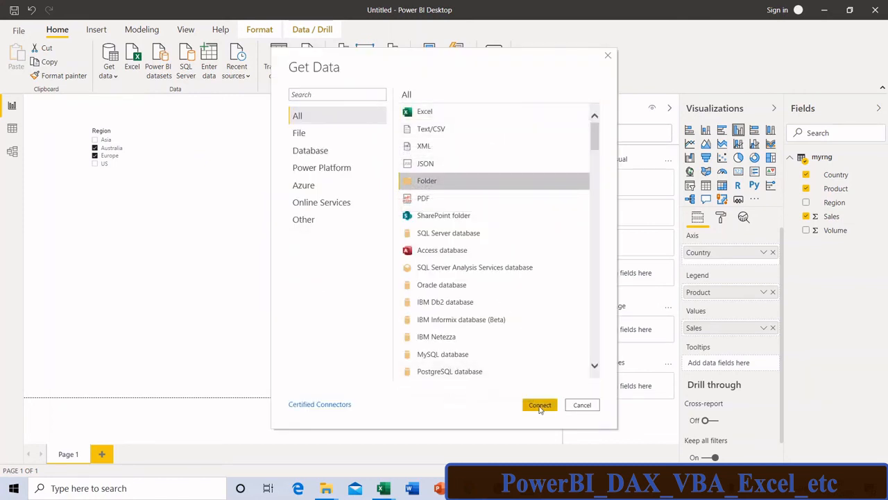
{"action": "left_click", "coordinate": [540, 407]}
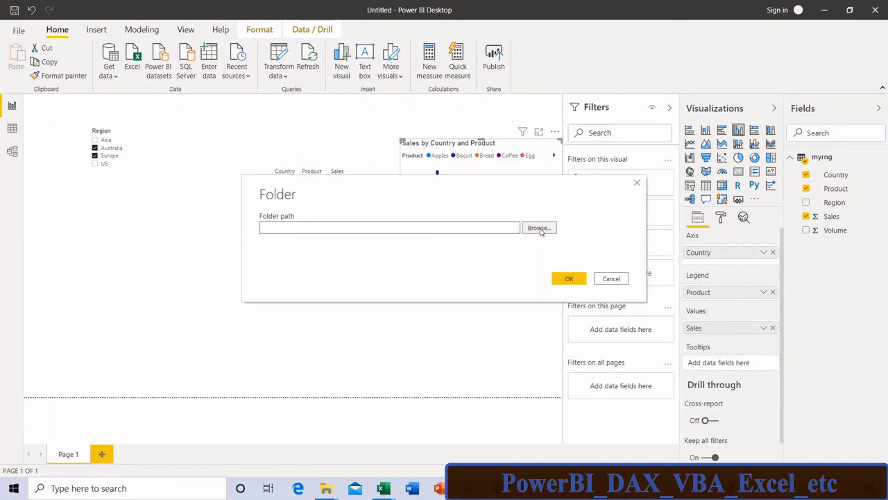
Select the D:\Excel Data\pbi data folder as the import source and choose Combine & Load for its files
{"action": "left_click", "coordinate": [540, 229]}
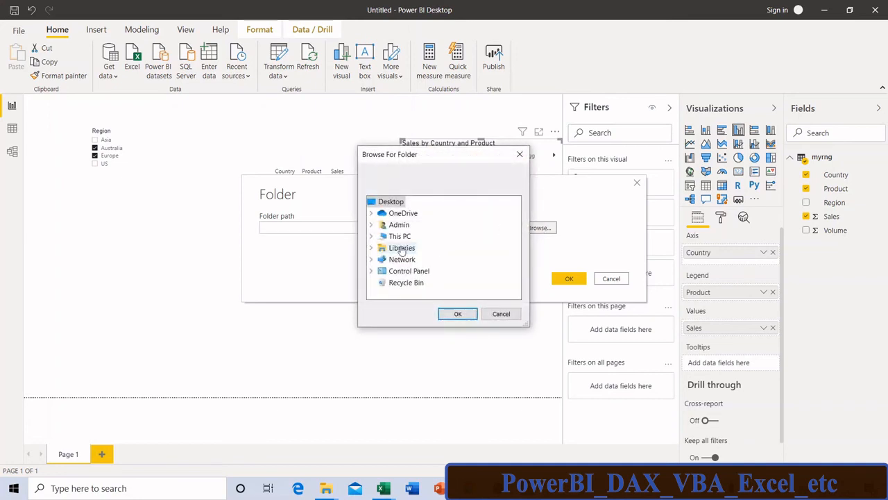
{"action": "double_click", "coordinate": [400, 236]}
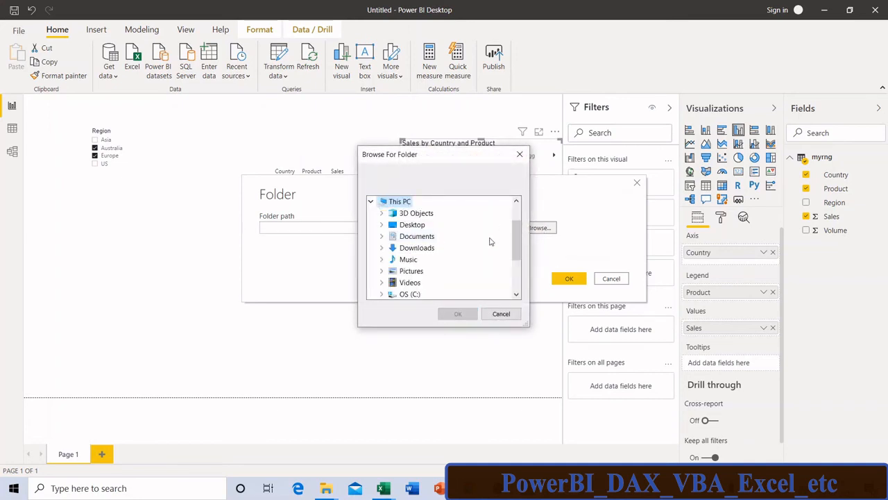
{"action": "left_click_drag", "start_coordinate": [519, 241], "coordinate": [519, 272]}
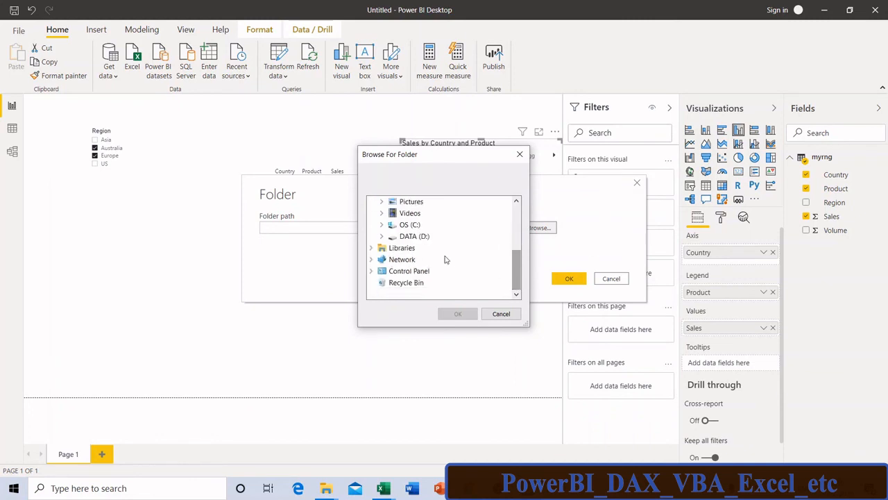
{"action": "double_click", "coordinate": [414, 236]}
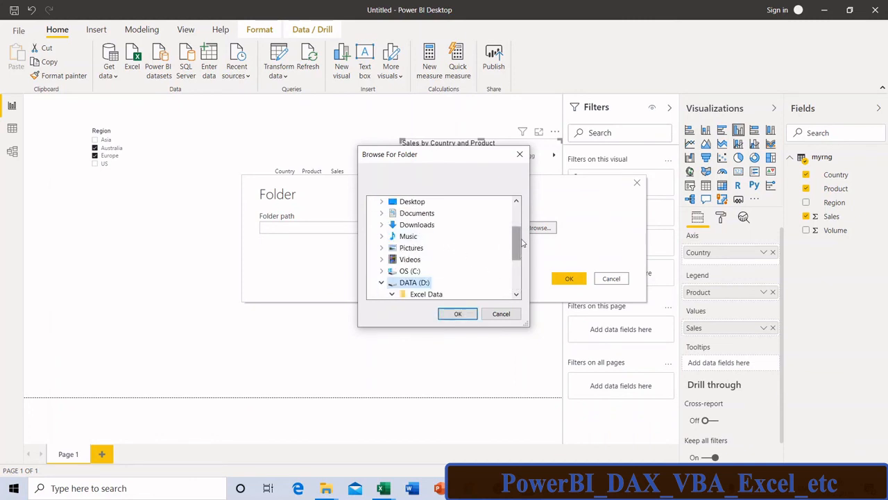
{"action": "left_click_drag", "start_coordinate": [517, 246], "coordinate": [517, 261]}
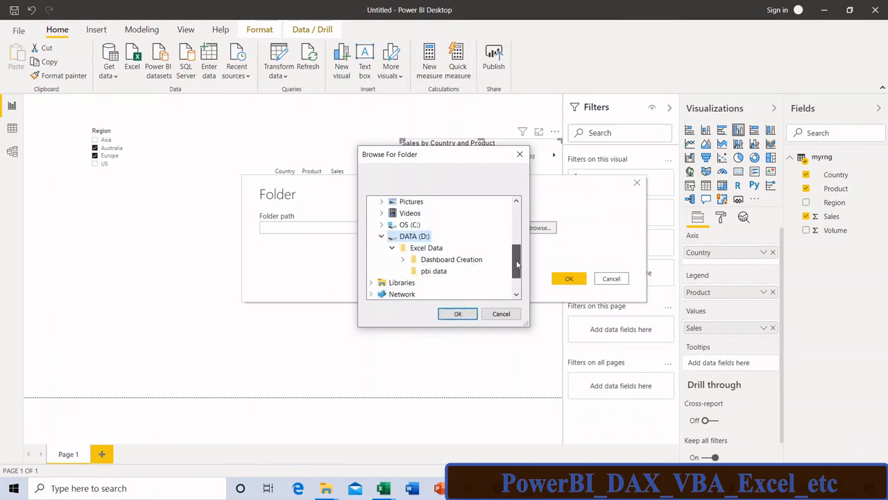
{"action": "left_click", "coordinate": [438, 273]}
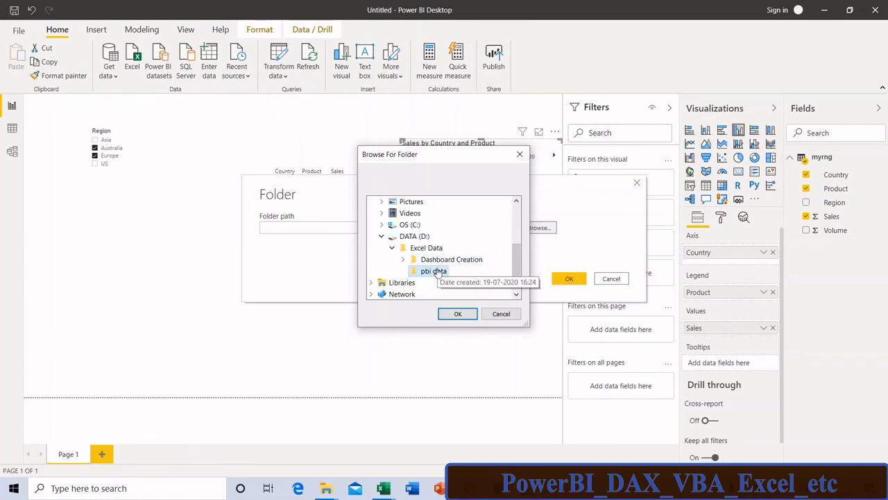
{"action": "left_click", "coordinate": [458, 314]}
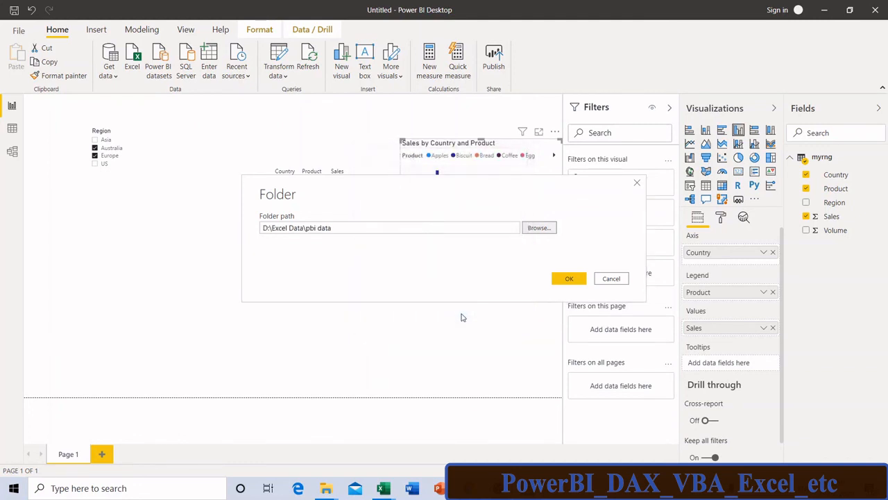
{"action": "left_click", "coordinate": [567, 279]}
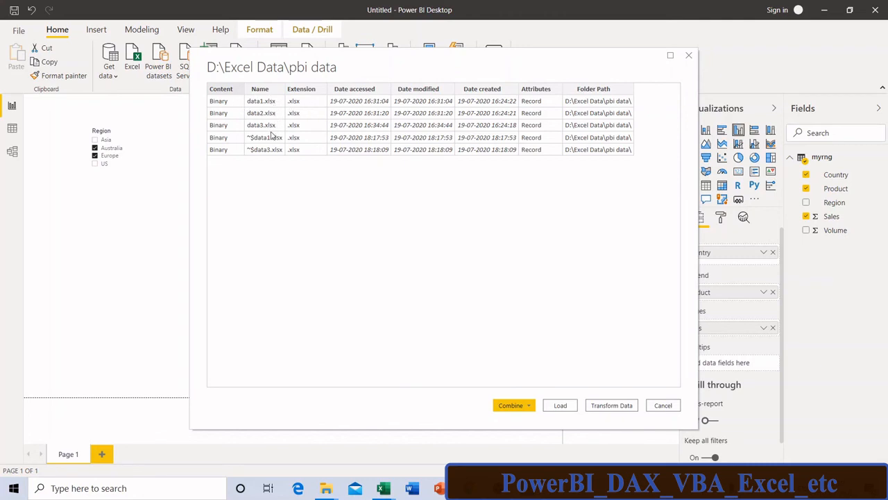
{"action": "left_click", "coordinate": [527, 408]}
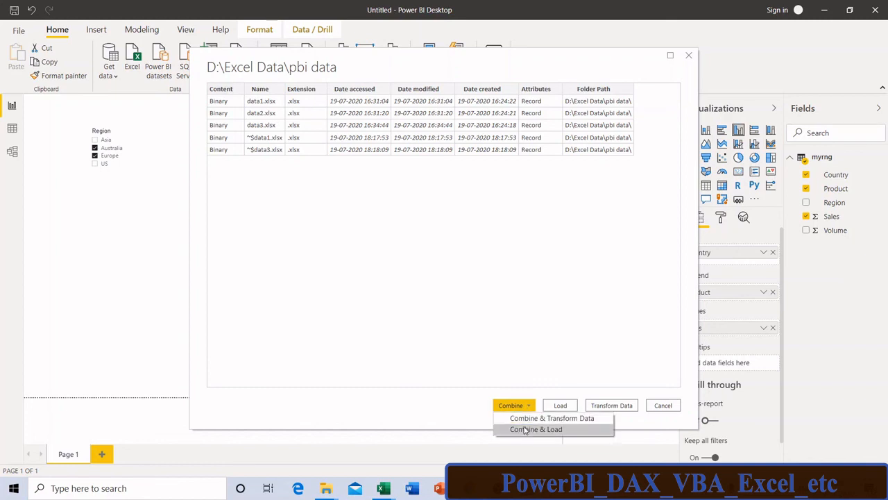
{"action": "left_click", "coordinate": [525, 430]}
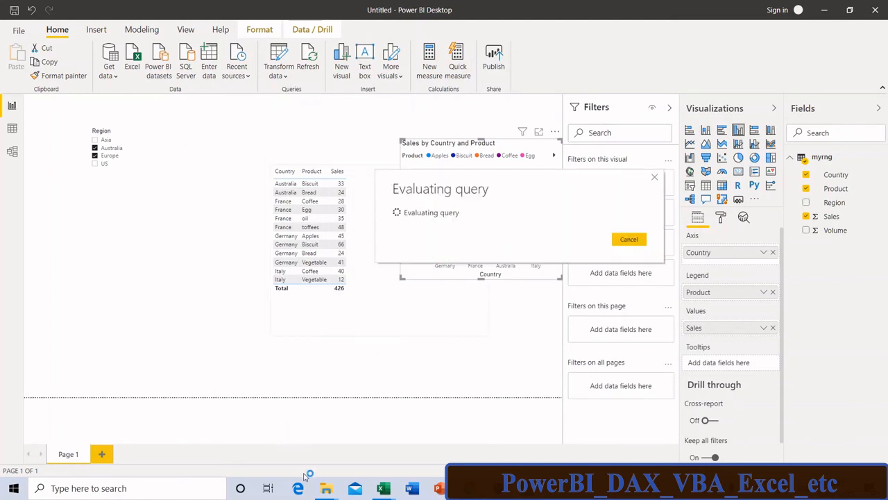
Switch to File Explorer to check the workbooks in the pbi data folder, and return to Power BI Desktop
{"action": "mouse_move", "coordinate": [327, 489]}
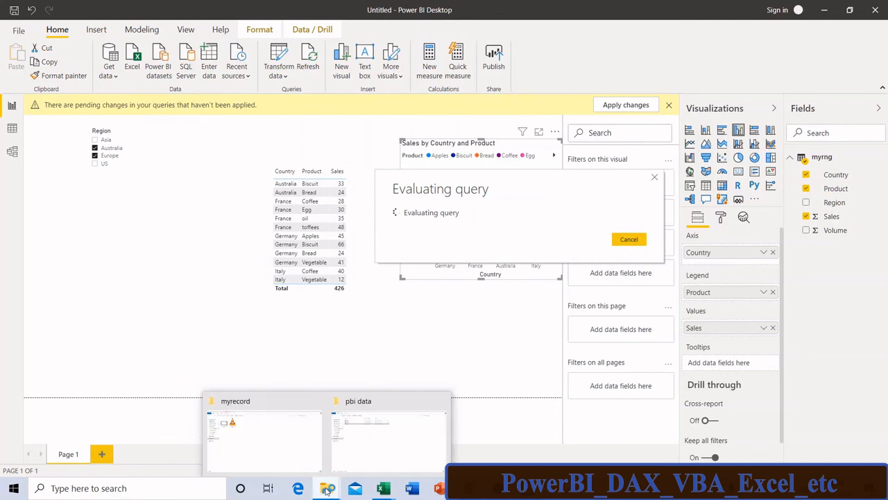
{"action": "left_click", "coordinate": [360, 452]}
{"action": "left_click", "coordinate": [360, 452]}
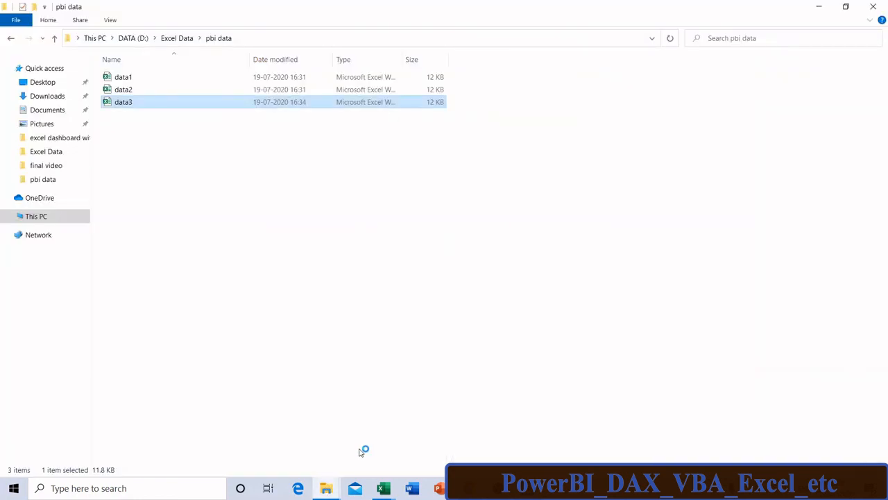
{"action": "left_click", "coordinate": [819, 7]}
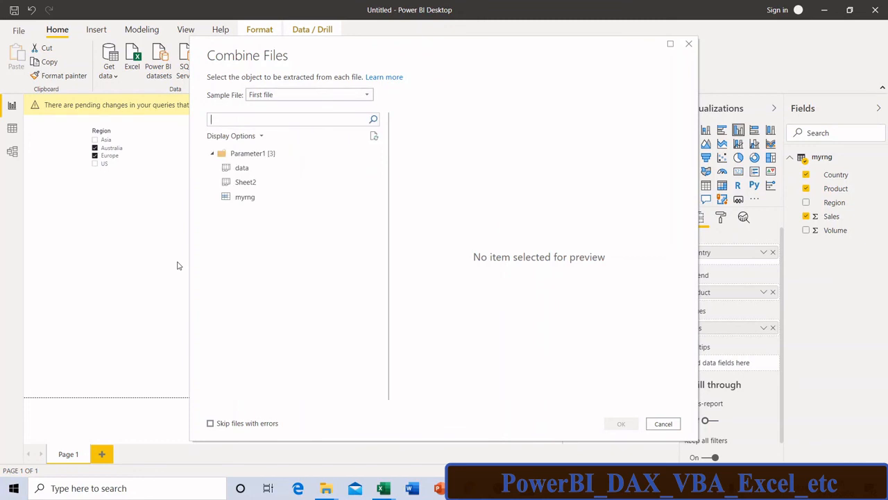
Choose the data sheet as the object to extract from each file and load the combined workbooks
{"action": "left_click", "coordinate": [257, 169]}
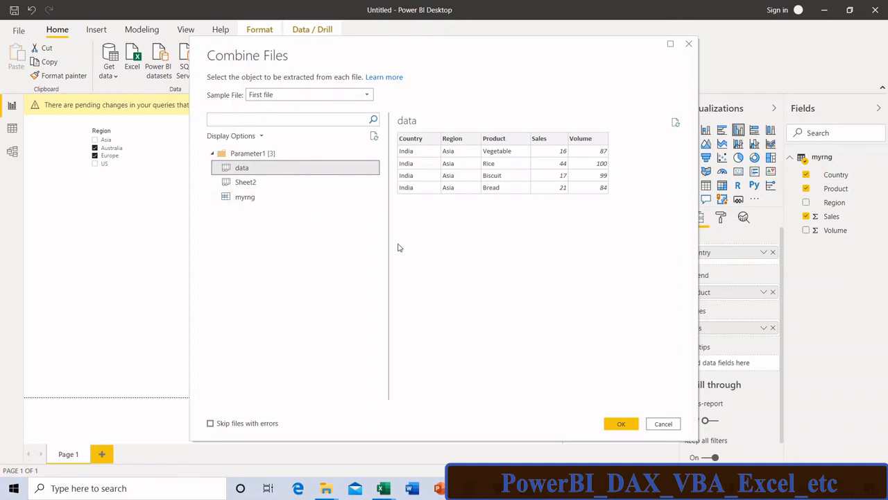
{"action": "left_click", "coordinate": [625, 425]}
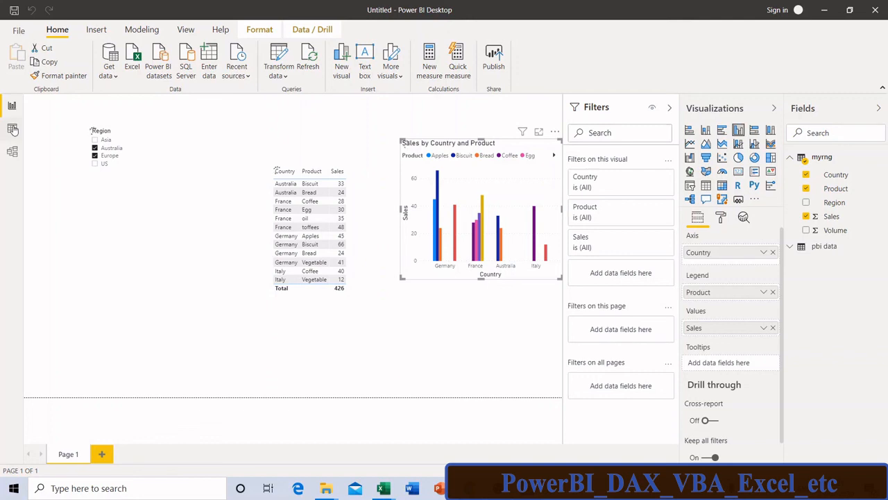
Examine the pbi data table's rows, Country column and Source.Name column in Data view, and return to the report
{"action": "left_click", "coordinate": [13, 129]}
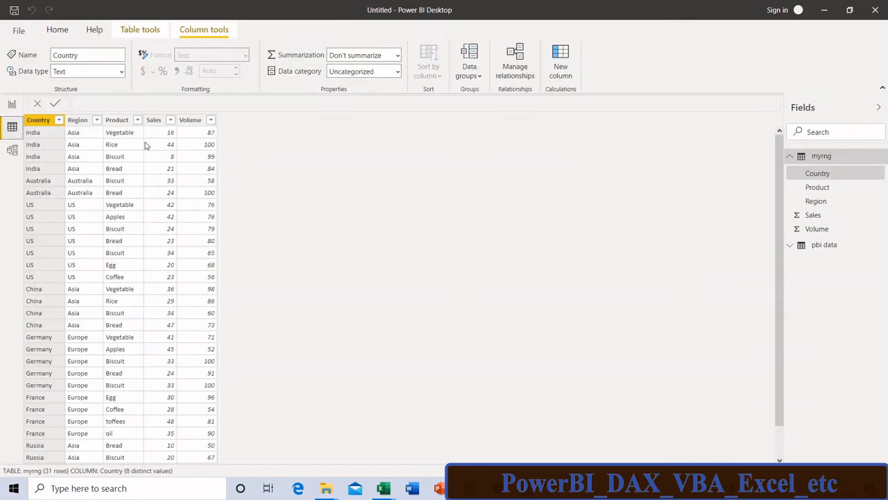
{"action": "left_click", "coordinate": [824, 245]}
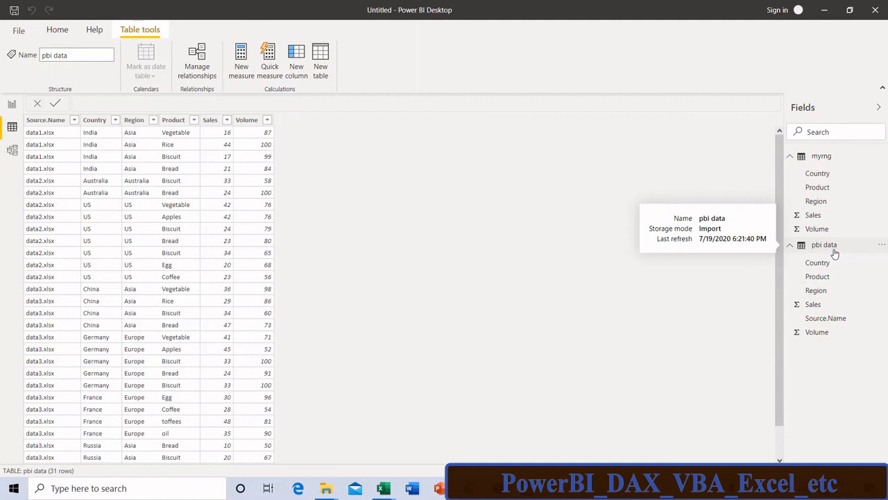
{"action": "left_click", "coordinate": [97, 120]}
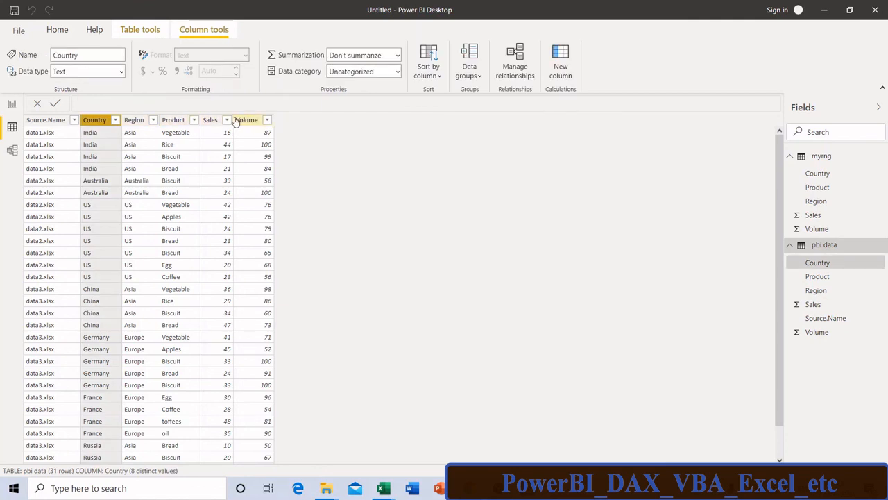
{"action": "left_click", "coordinate": [55, 120]}
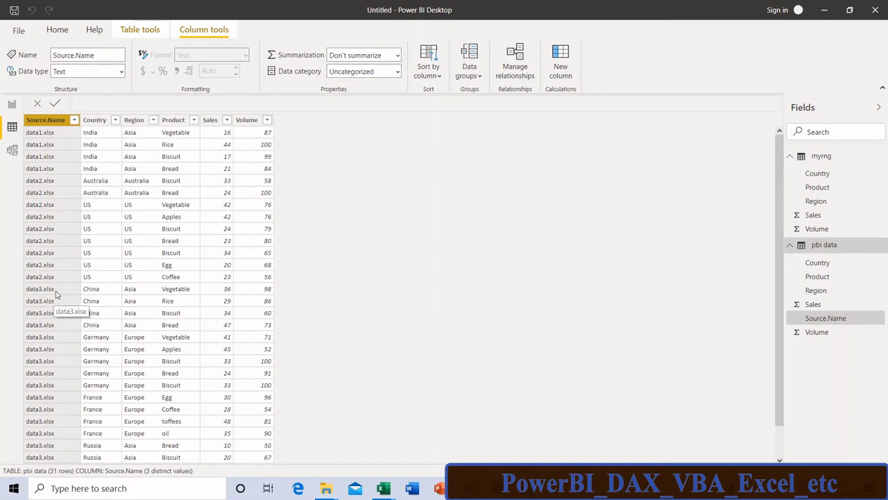
{"action": "right_click", "coordinate": [51, 122]}
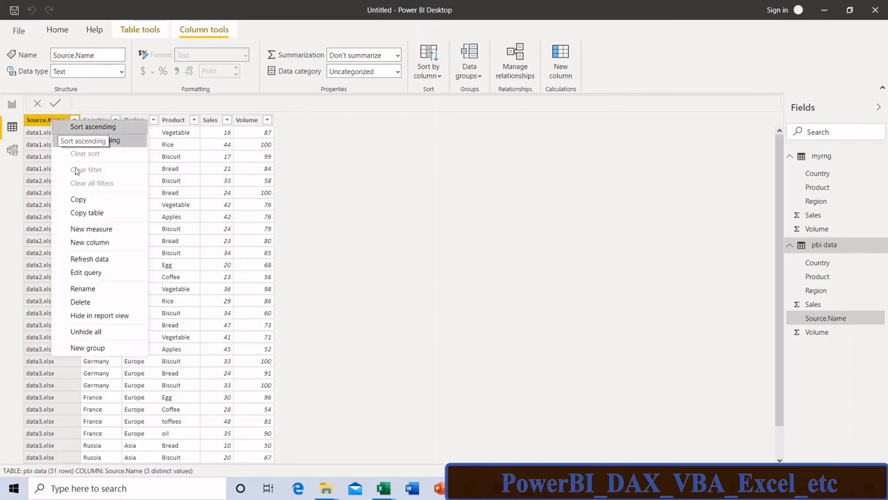
{"action": "left_click", "coordinate": [352, 238]}
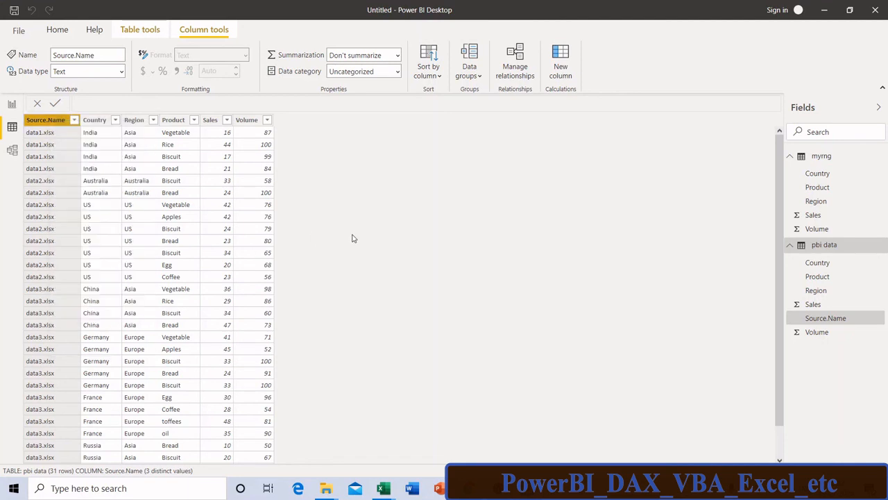
{"action": "left_click", "coordinate": [13, 105]}
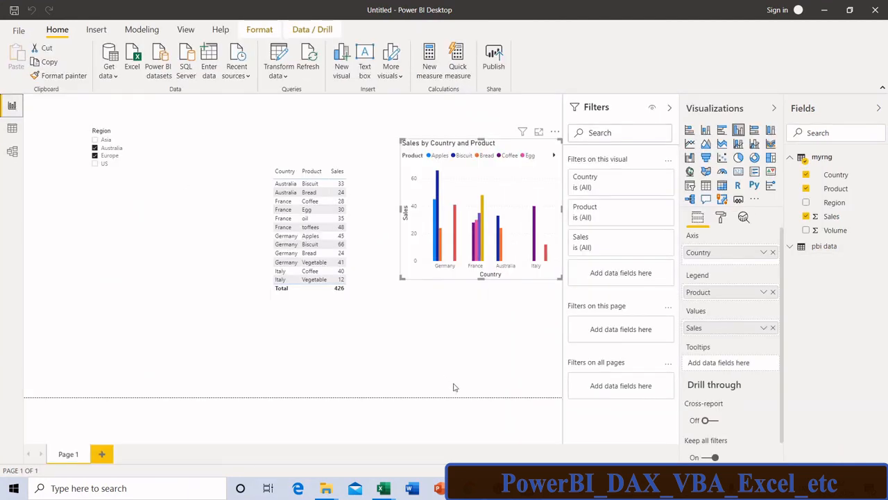